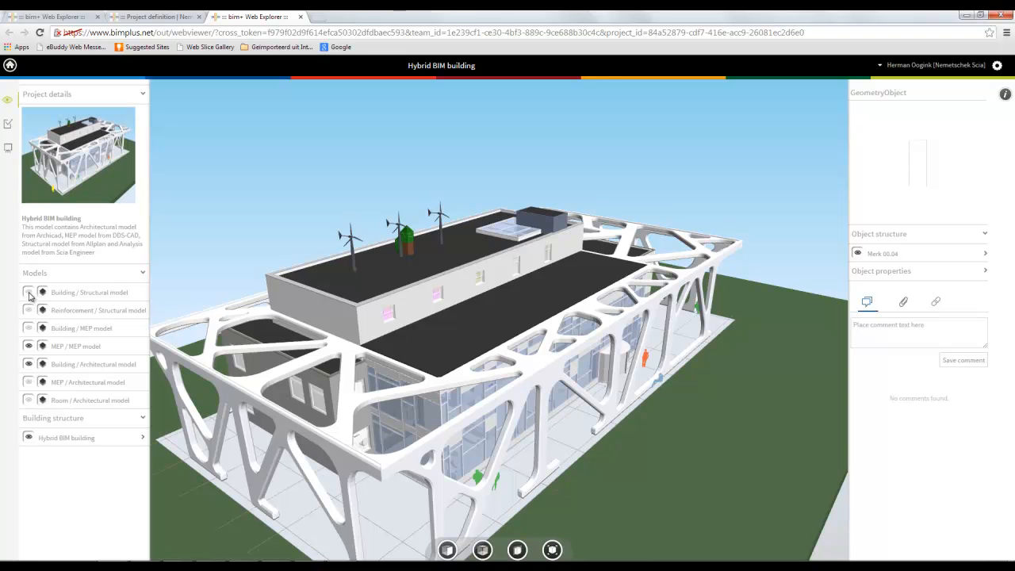
- Show the Building / Structural model and make the Building / Architectural model transparent
{"action": "left_click", "coordinate": [28, 292]}
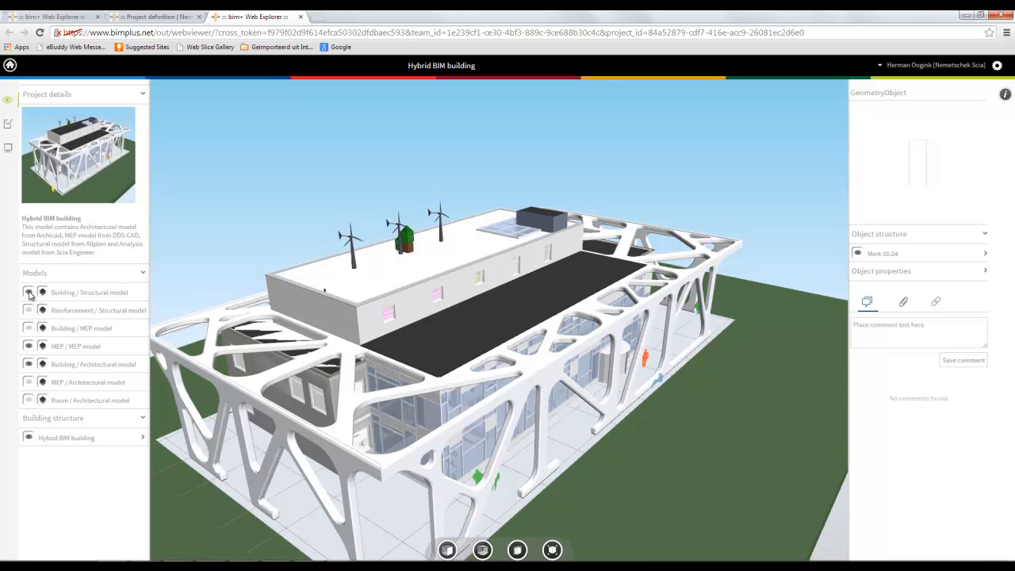
{"action": "left_click", "coordinate": [42, 365]}
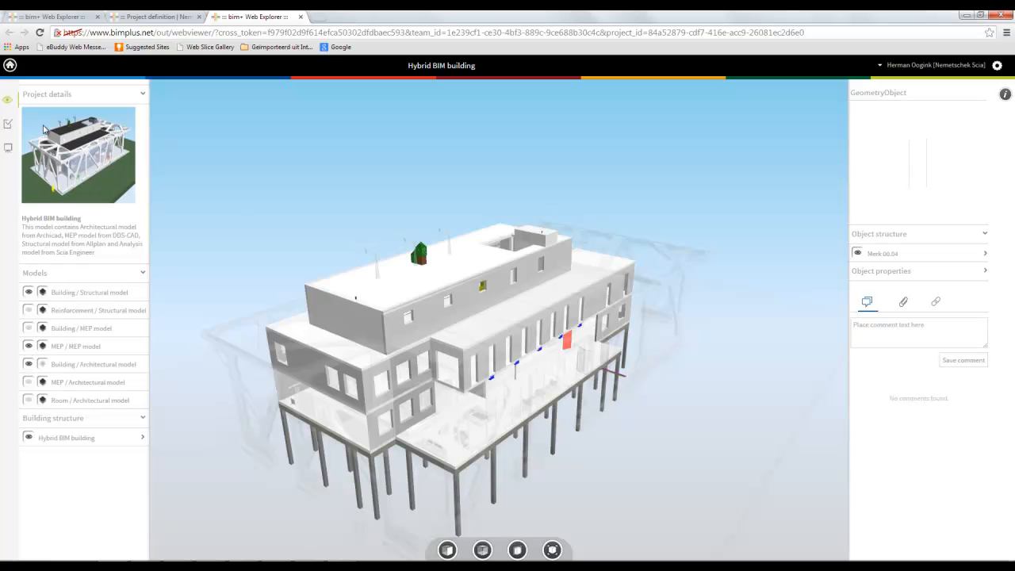
- Open the "Structural analysis required" task in the project's task list and view its attachments
{"action": "left_click", "coordinate": [8, 124]}
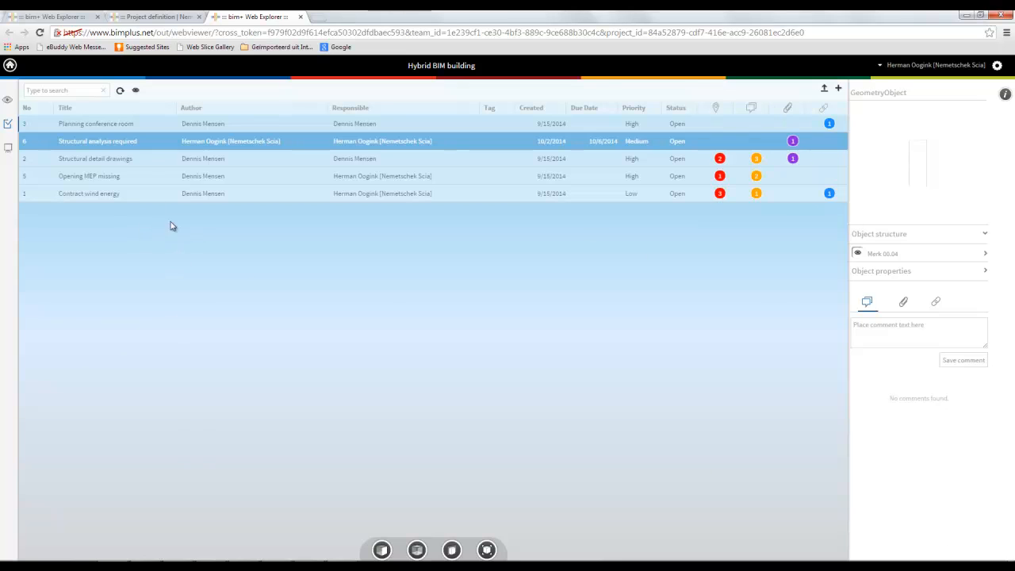
{"action": "left_click", "coordinate": [111, 148]}
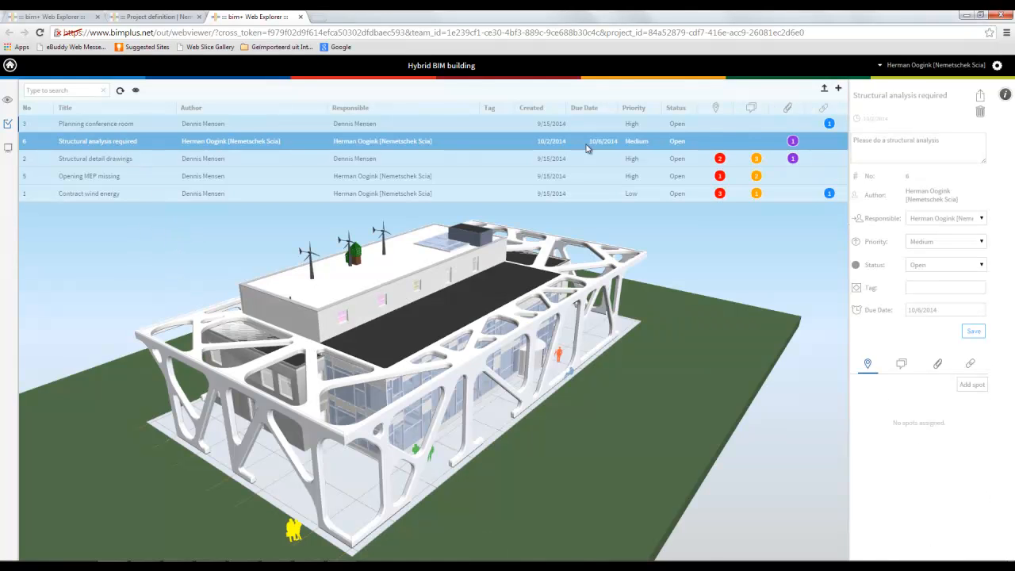
{"action": "left_click", "coordinate": [938, 365]}
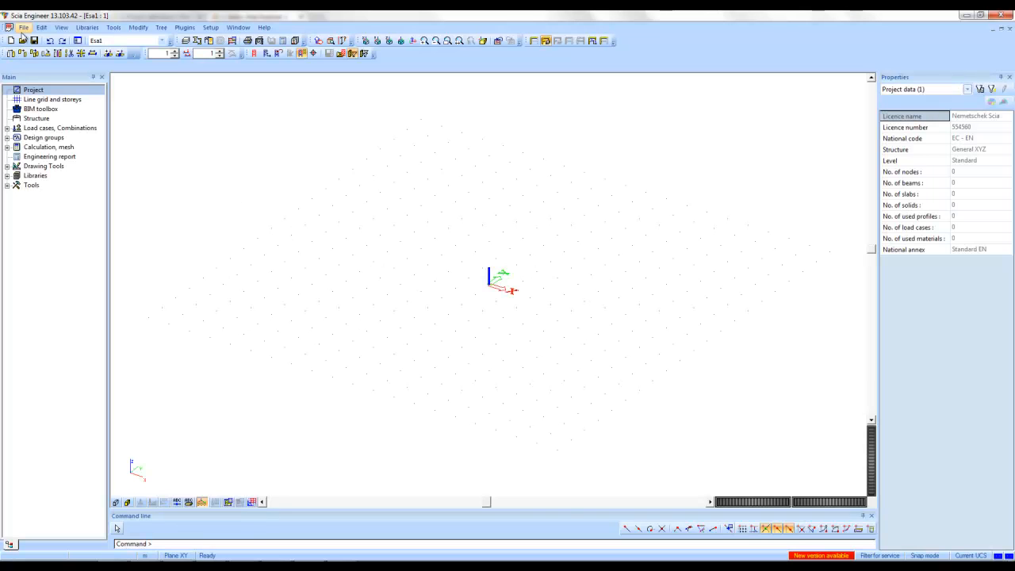
- In Scia Engineer, import the IFC file "Structural model from Allplan" from D:\ISM as members, including all entities and storeys
{"action": "left_click", "coordinate": [23, 27]}
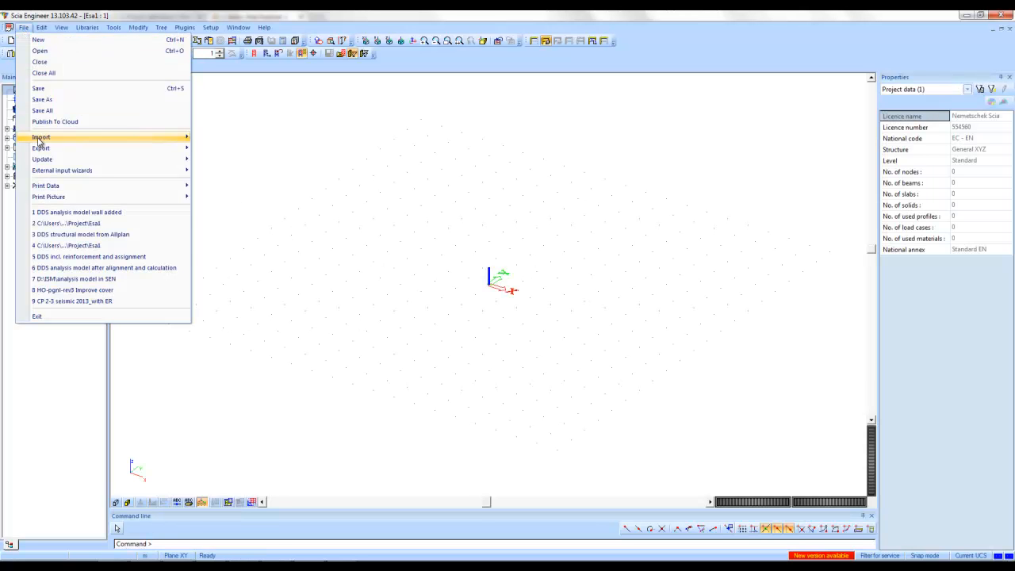
{"action": "mouse_move", "coordinate": [40, 141]}
{"action": "left_click", "coordinate": [226, 221]}
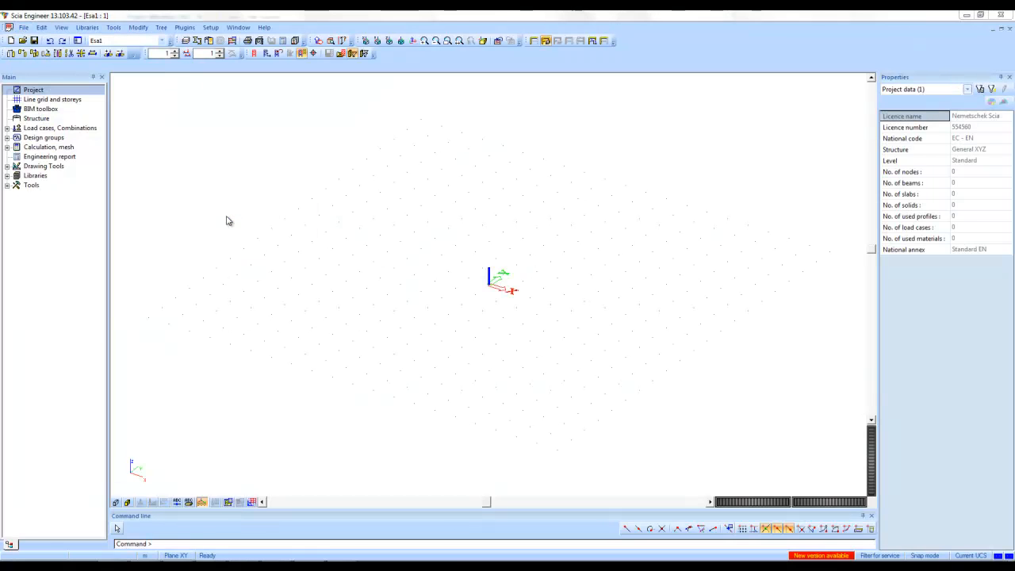
{"action": "left_click_drag", "start_coordinate": [294, 289], "coordinate": [292, 325]}
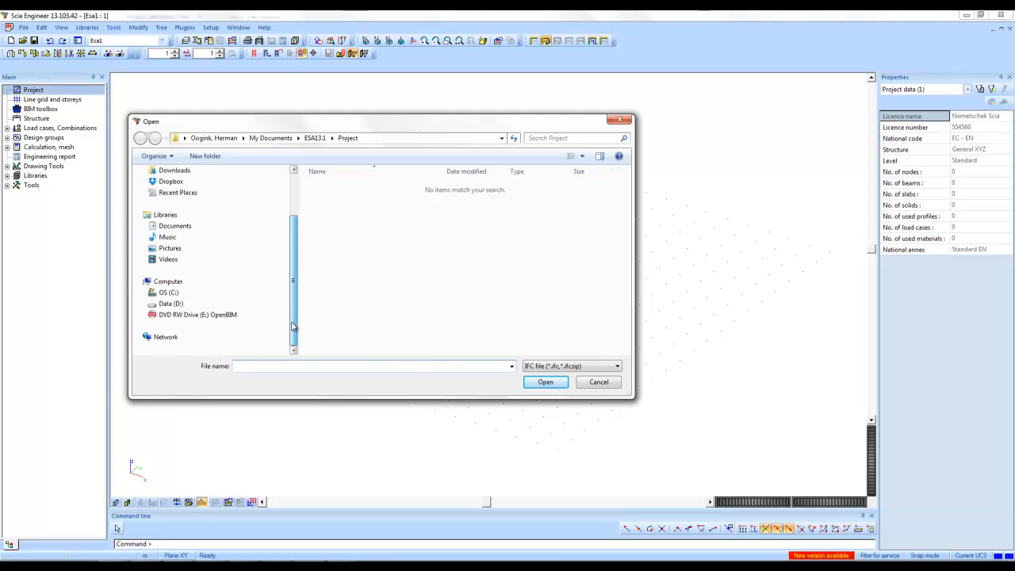
{"action": "left_click", "coordinate": [181, 303]}
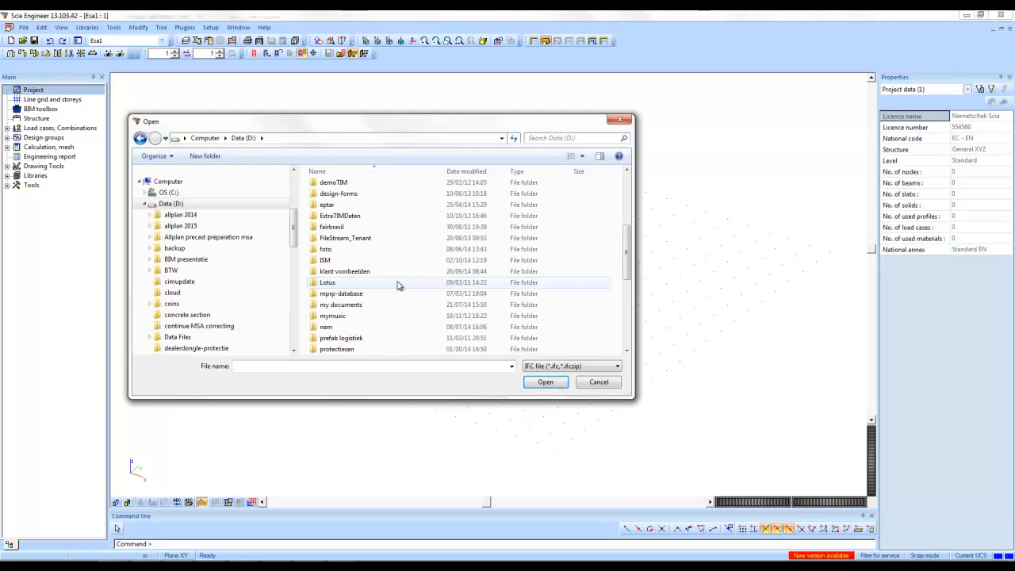
{"action": "double_click", "coordinate": [353, 262]}
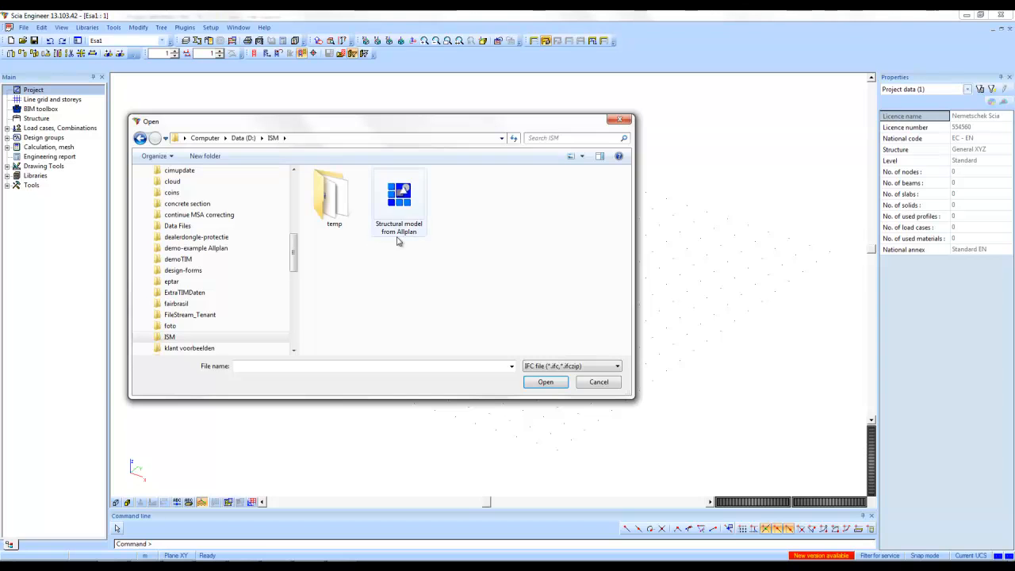
{"action": "double_click", "coordinate": [404, 208]}
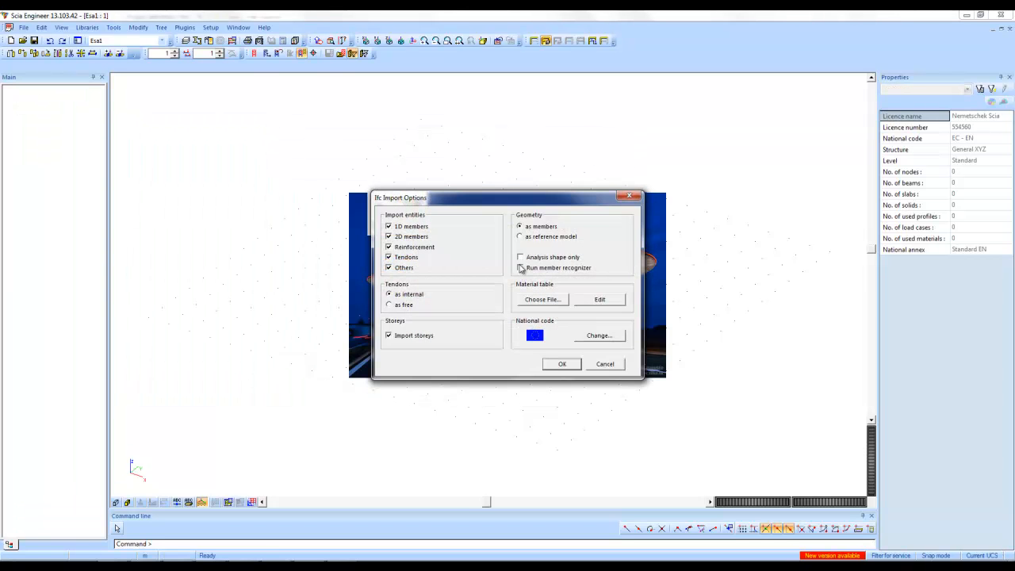
{"action": "left_click", "coordinate": [562, 364]}
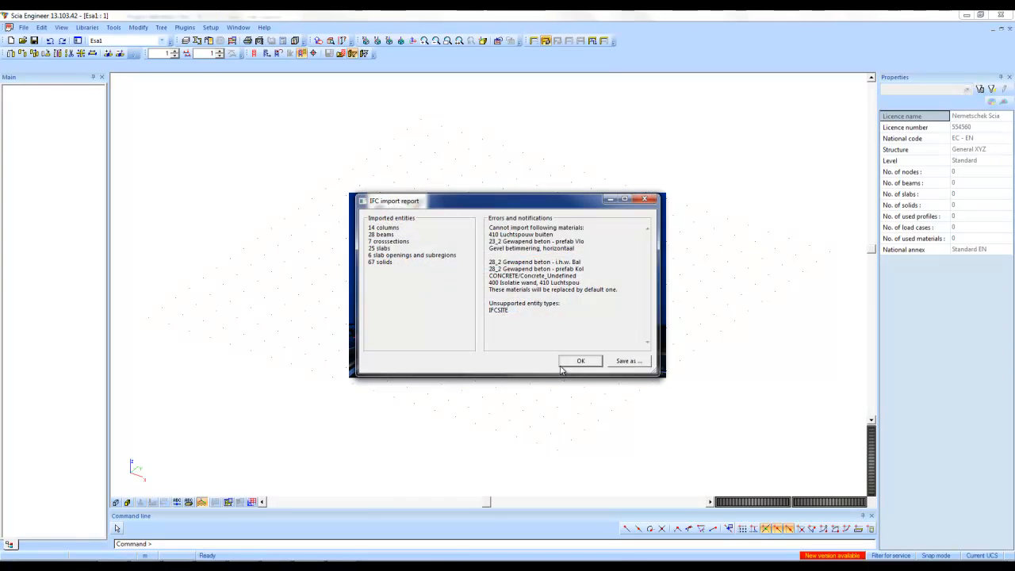
{"action": "left_click", "coordinate": [579, 361]}
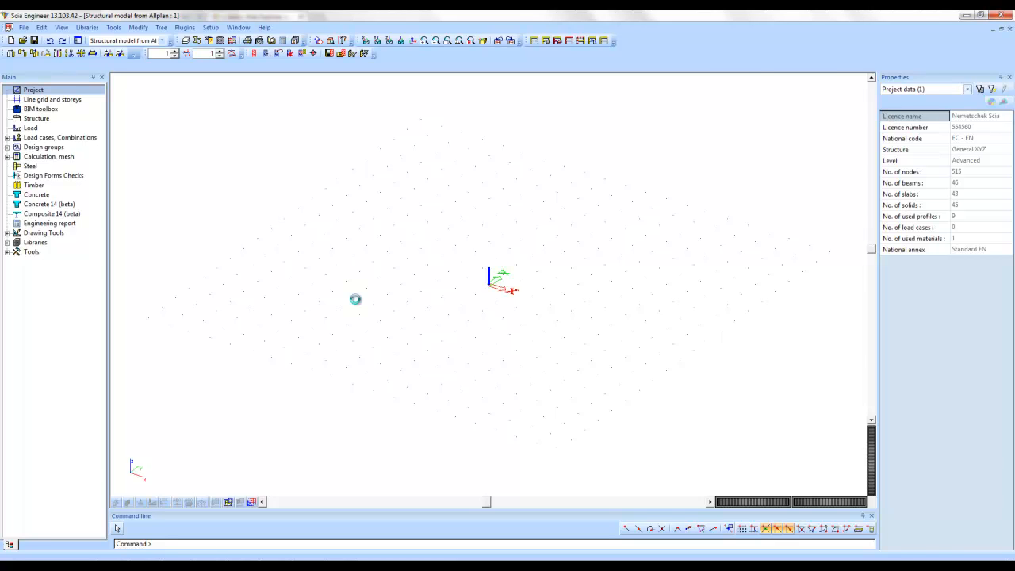
- Convert all foundation pile solids below the building into beams/columns using the Automatic recognition algorithm and 0,001 m cross-section tolerance
{"action": "left_click", "coordinate": [397, 39]}
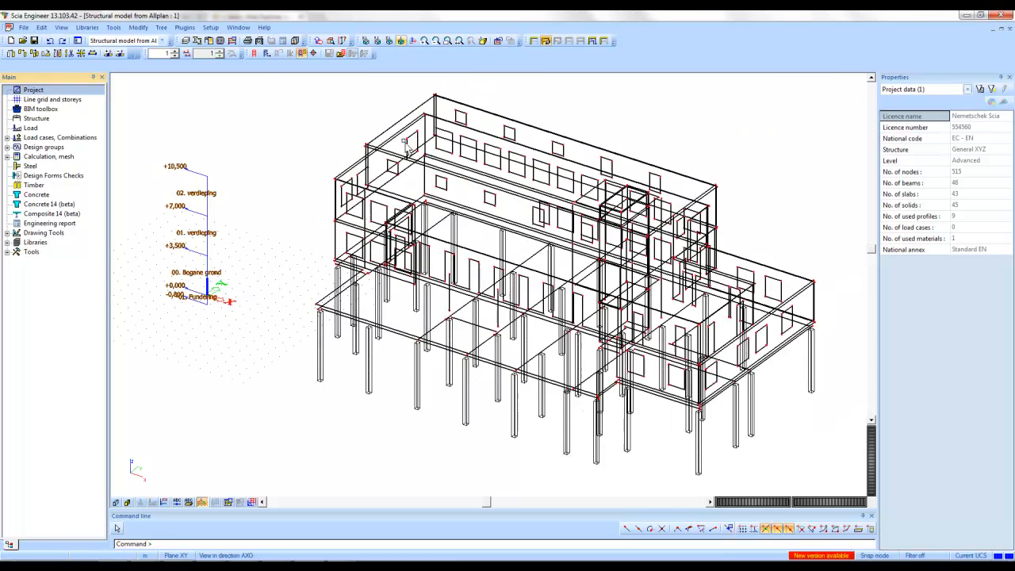
{"action": "left_click", "coordinate": [377, 41]}
{"action": "left_click_drag", "start_coordinate": [846, 352], "coordinate": [241, 388]}
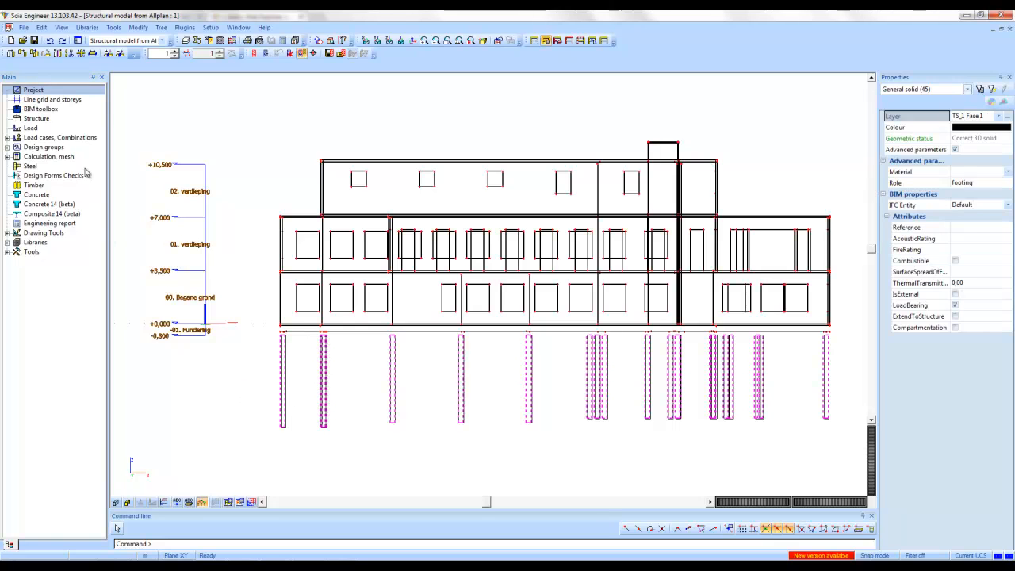
{"action": "left_click", "coordinate": [38, 109]}
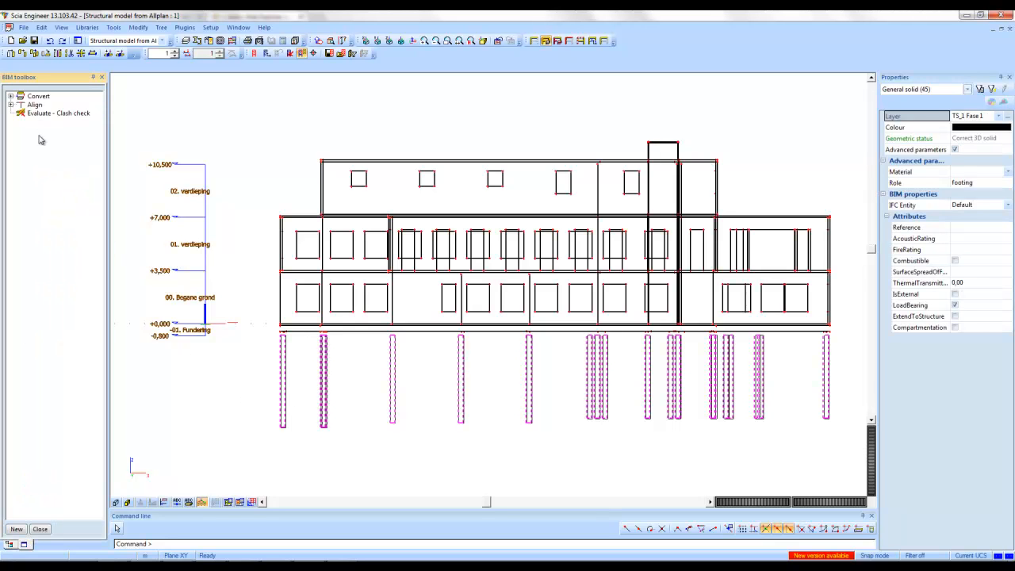
{"action": "double_click", "coordinate": [38, 96]}
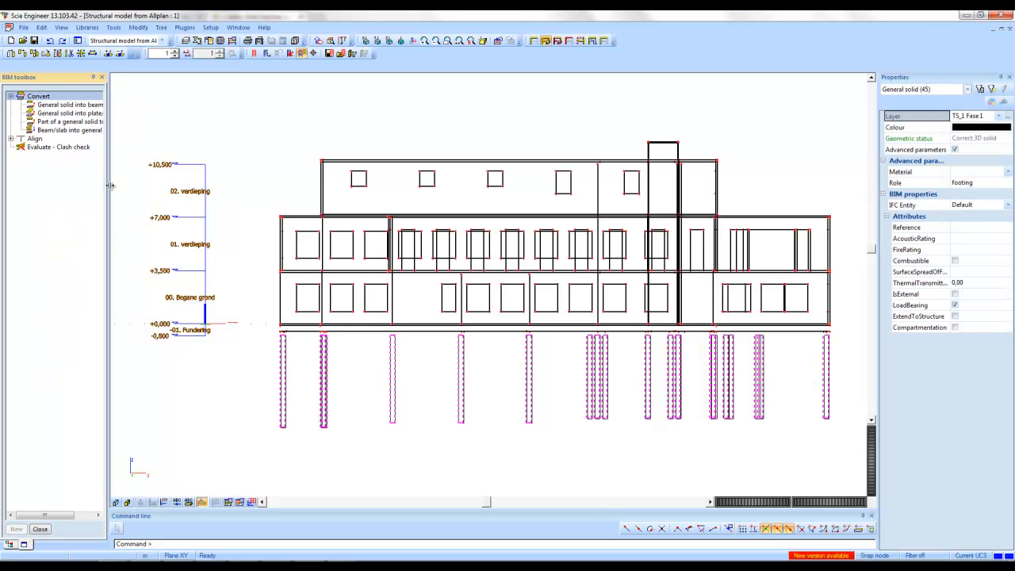
{"action": "left_click_drag", "start_coordinate": [112, 186], "coordinate": [147, 183]}
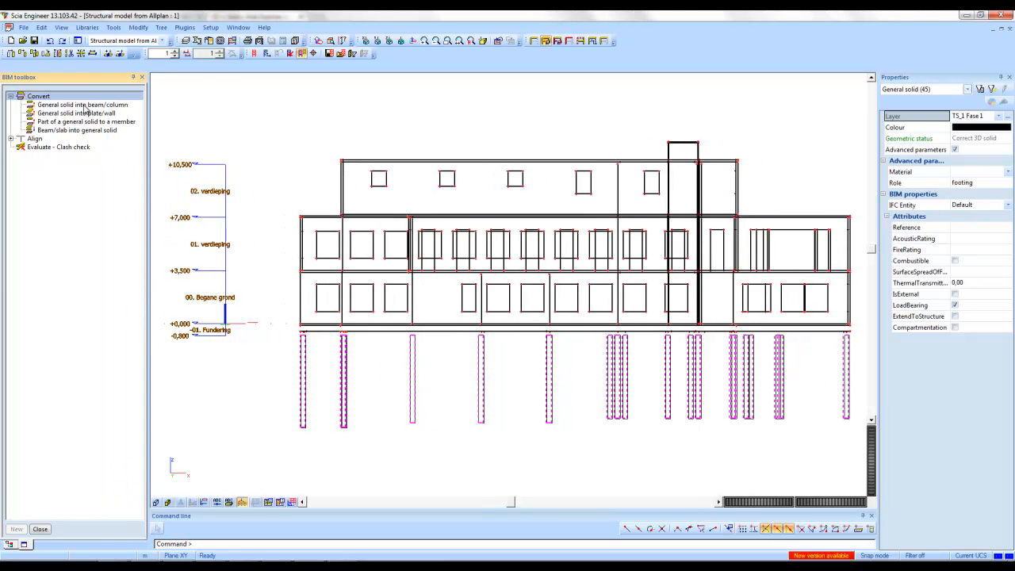
{"action": "double_click", "coordinate": [85, 107]}
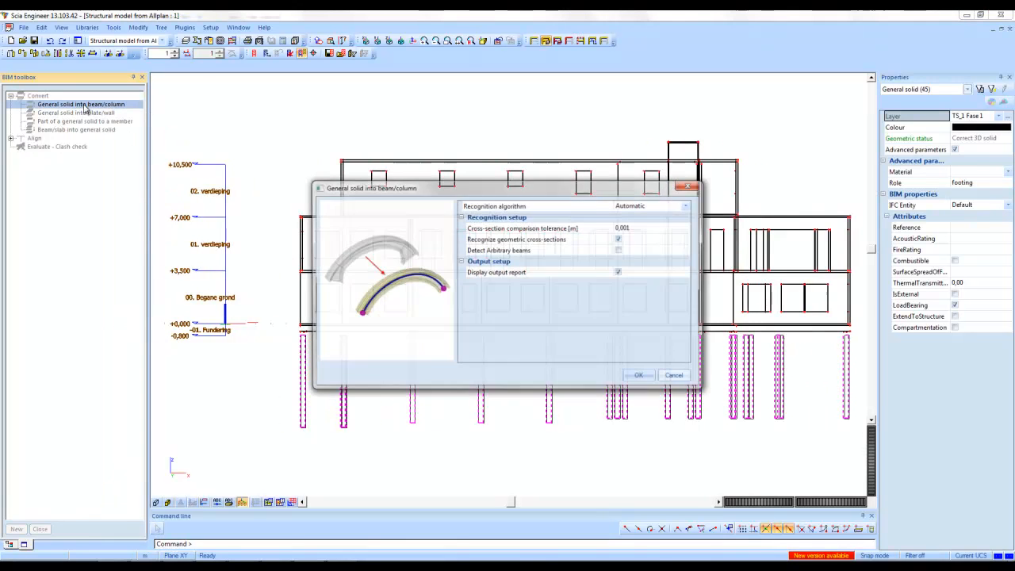
{"action": "left_click", "coordinate": [641, 377]}
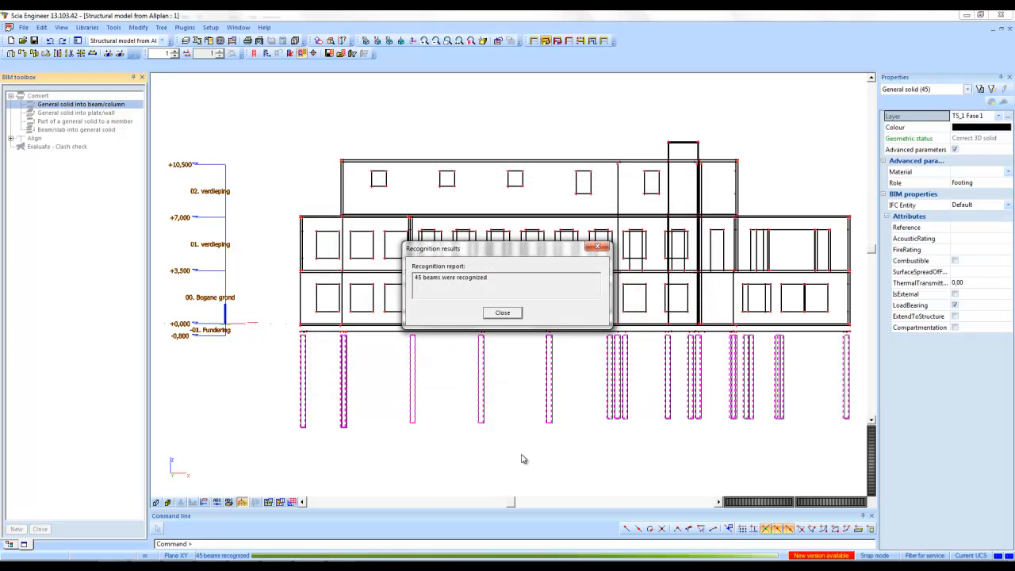
{"action": "left_click", "coordinate": [503, 312]}
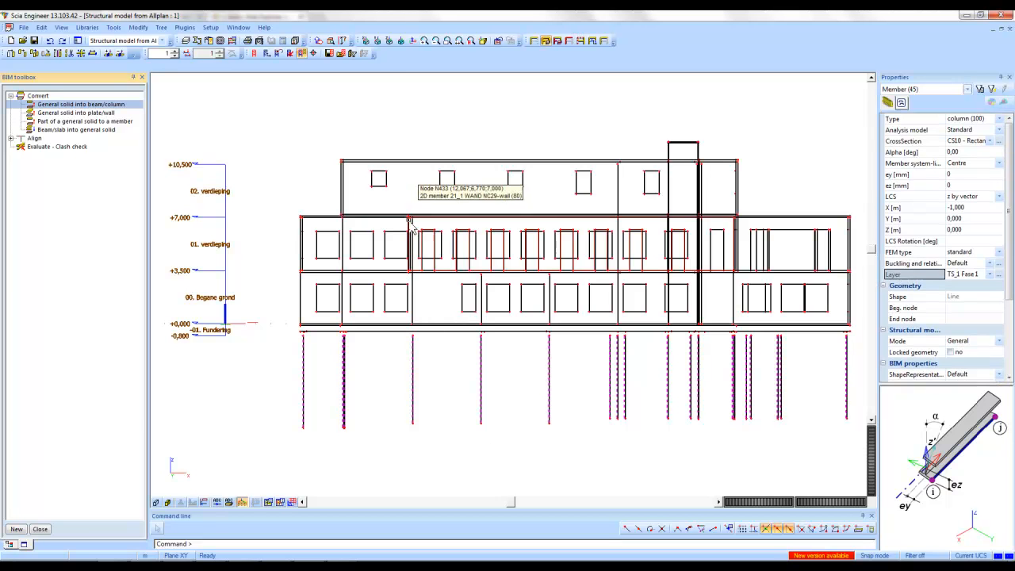
{"action": "key", "text": "Escape"}
- Set up an alignment of all entities with UCS XY planes off, live preview on and 2D member planes extended
{"action": "left_click", "coordinate": [403, 41]}
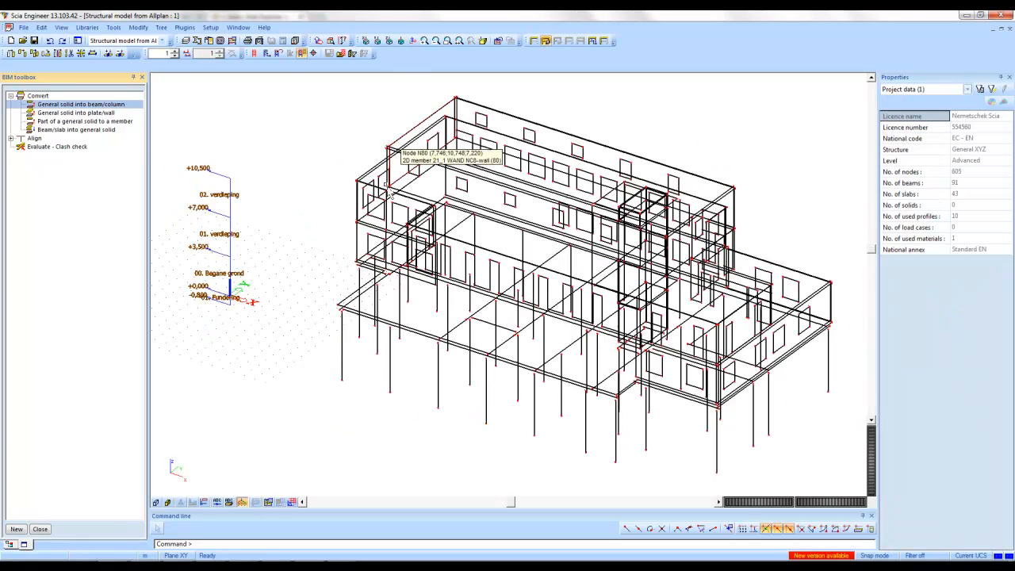
{"action": "scroll", "coordinate": [353, 155], "scroll_direction": "up", "scroll_amount": 5}
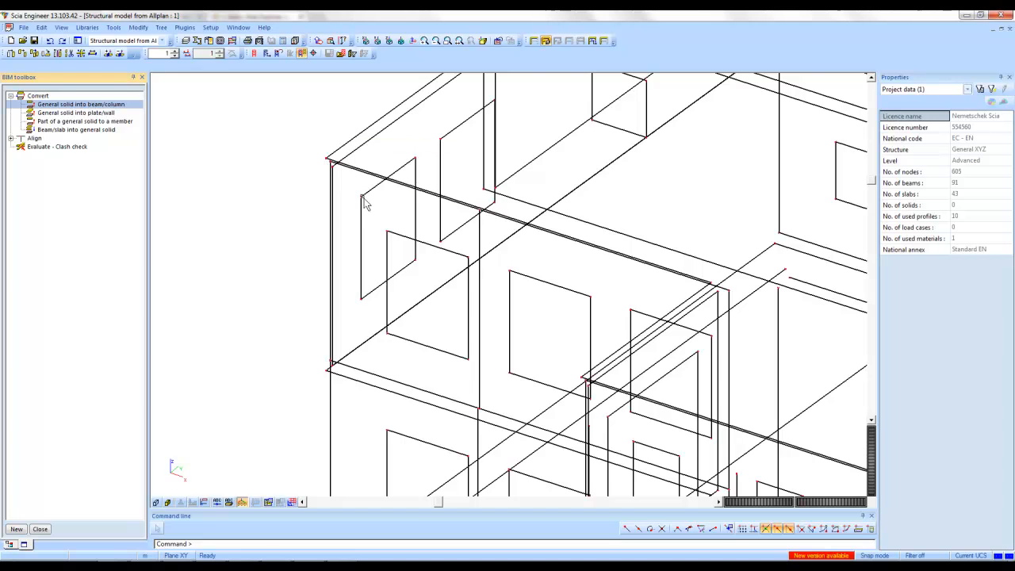
{"action": "scroll", "coordinate": [445, 230], "scroll_direction": "down", "scroll_amount": 2}
{"action": "scroll", "coordinate": [446, 230], "scroll_direction": "down", "scroll_amount": 3}
{"action": "scroll", "coordinate": [413, 236], "scroll_direction": "up", "scroll_amount": 2}
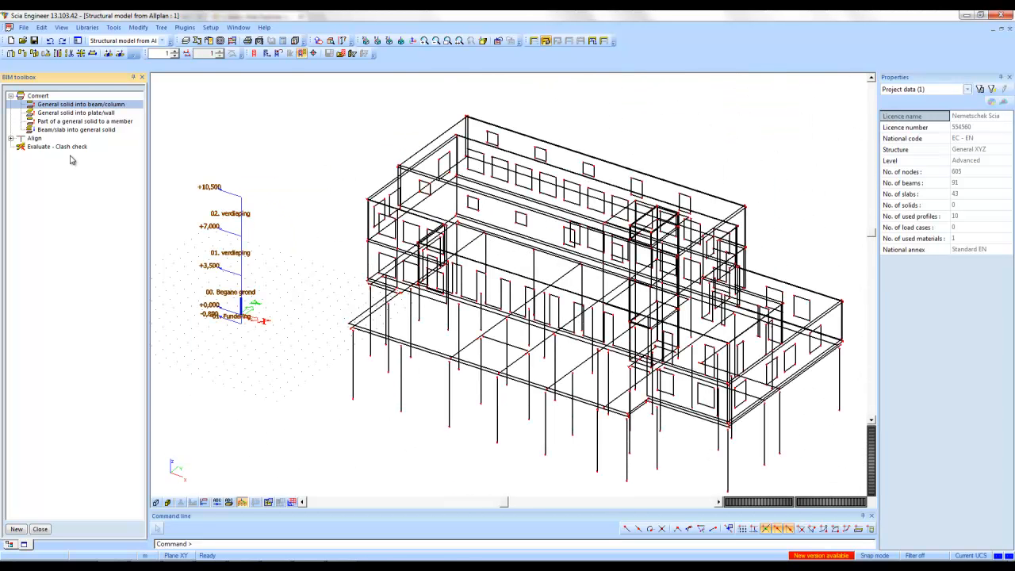
{"action": "double_click", "coordinate": [34, 139]}
{"action": "double_click", "coordinate": [43, 147]}
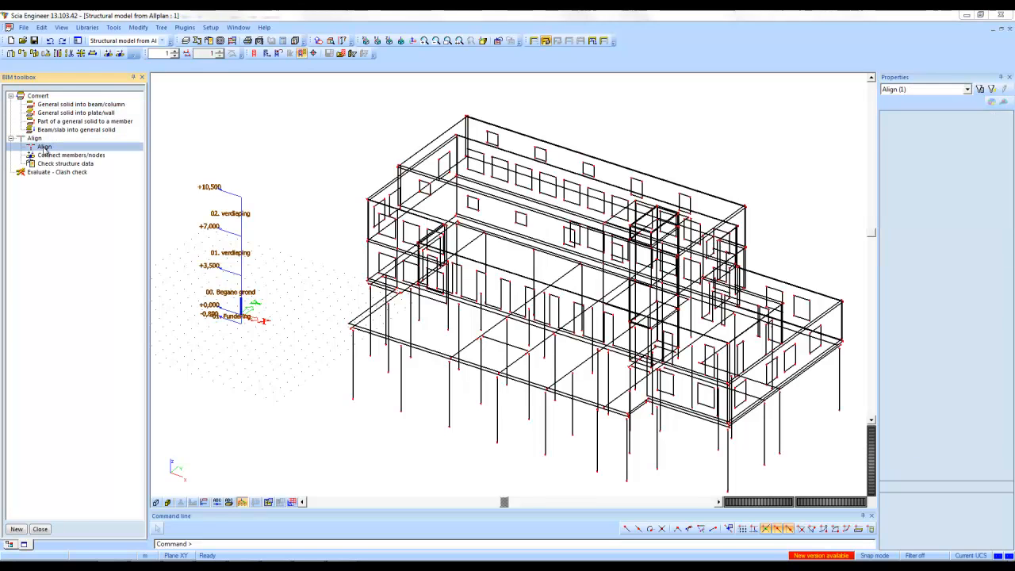
{"action": "left_click", "coordinate": [468, 325]}
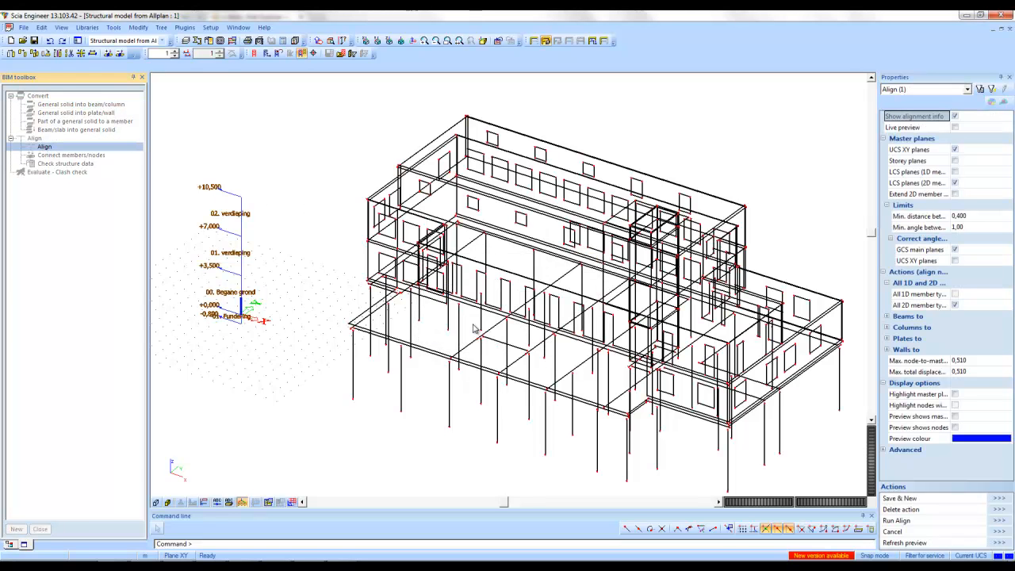
{"action": "left_click_drag", "start_coordinate": [763, 92], "coordinate": [127, 216]}
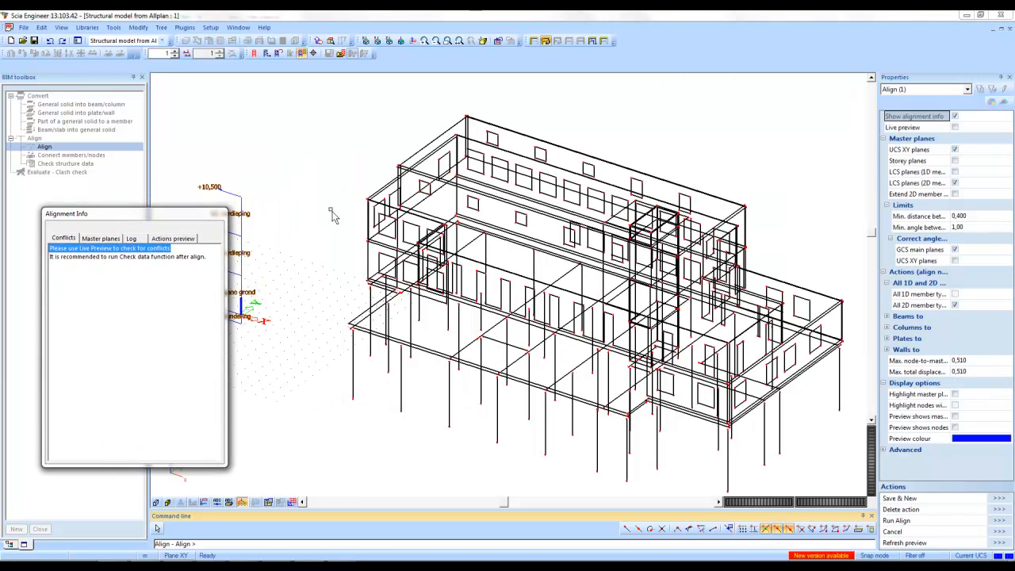
{"action": "left_click", "coordinate": [954, 150]}
{"action": "left_click", "coordinate": [954, 128]}
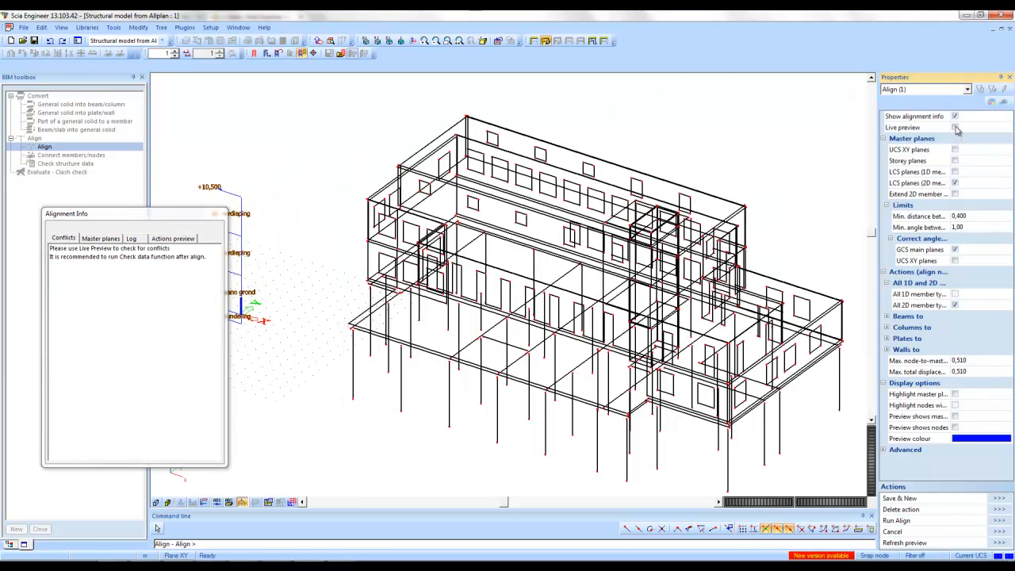
{"action": "left_click", "coordinate": [955, 193]}
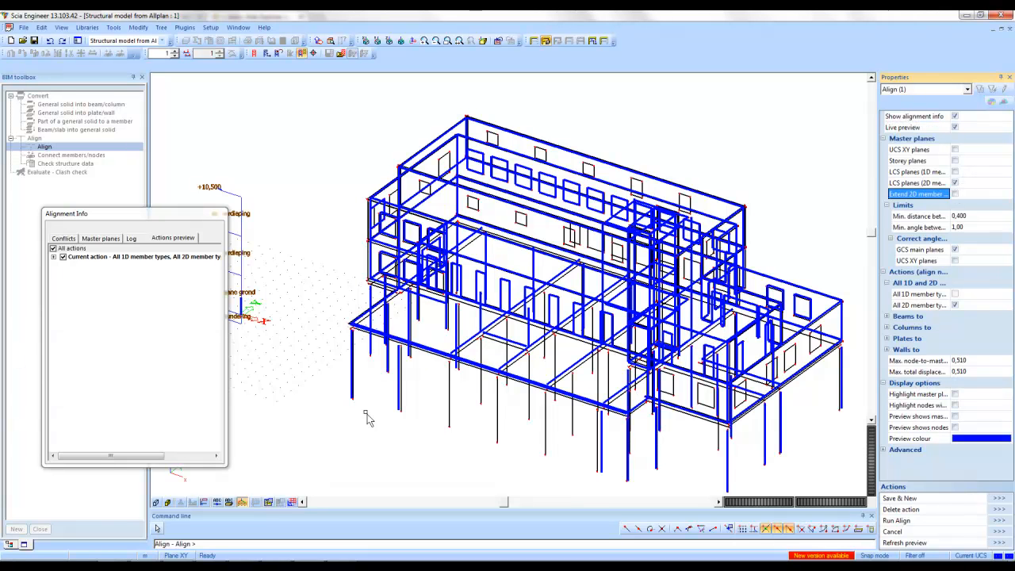
- Limit the alignment's master planes to the horizontal 2D member planes and run the alignment
{"action": "left_click", "coordinate": [101, 237]}
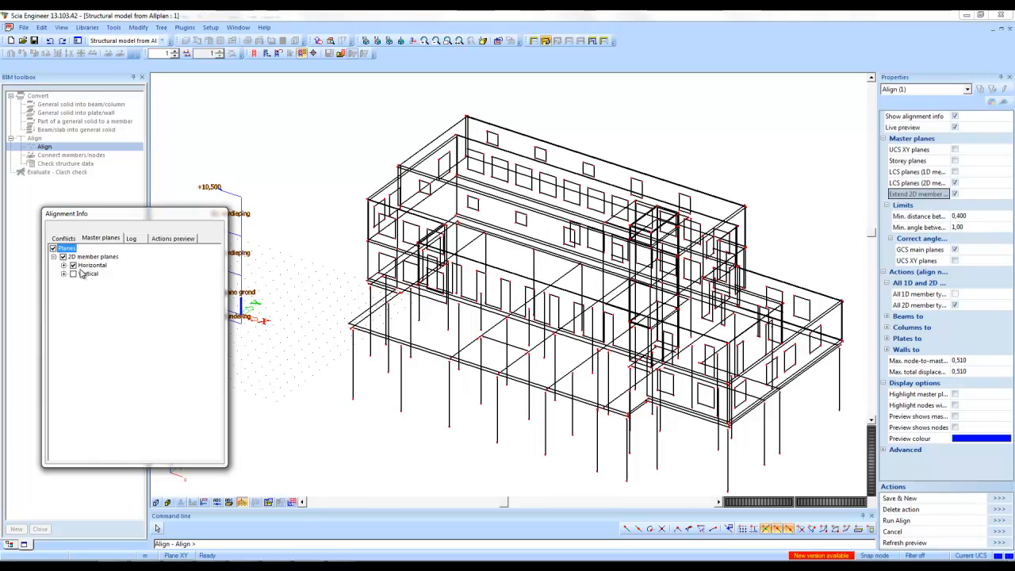
{"action": "left_click", "coordinate": [173, 240]}
{"action": "left_click", "coordinate": [91, 241]}
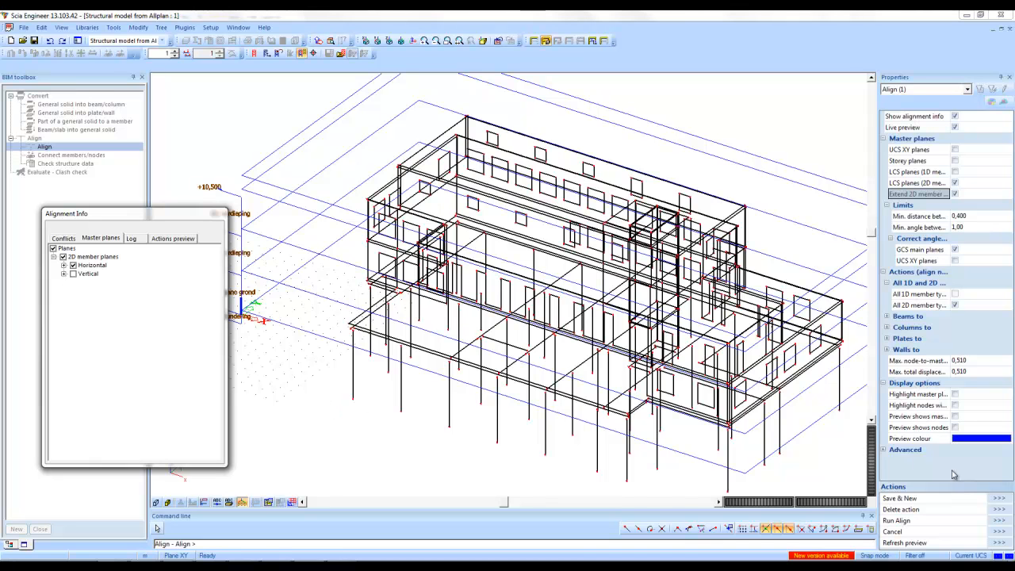
{"action": "left_click", "coordinate": [998, 520]}
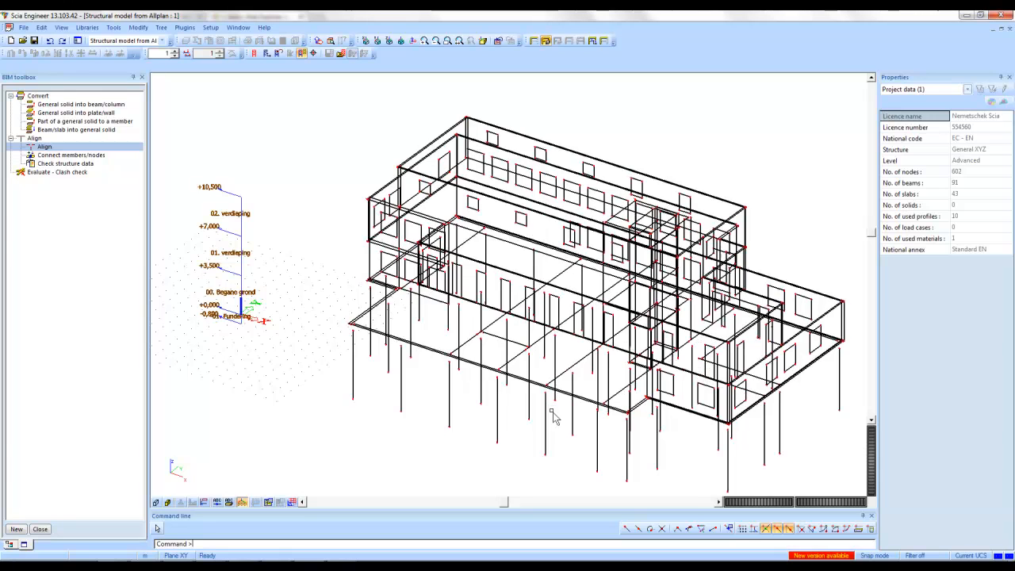
- Set up a second alignment of all entities with UCS XY planes off, 2D member planes extended and live preview on
{"action": "double_click", "coordinate": [64, 150]}
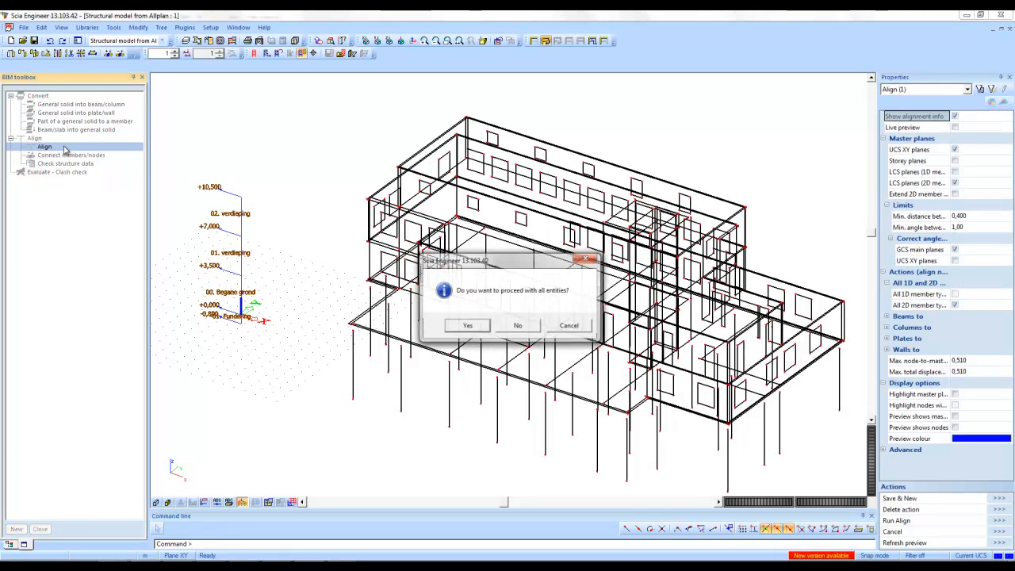
{"action": "left_click", "coordinate": [465, 325]}
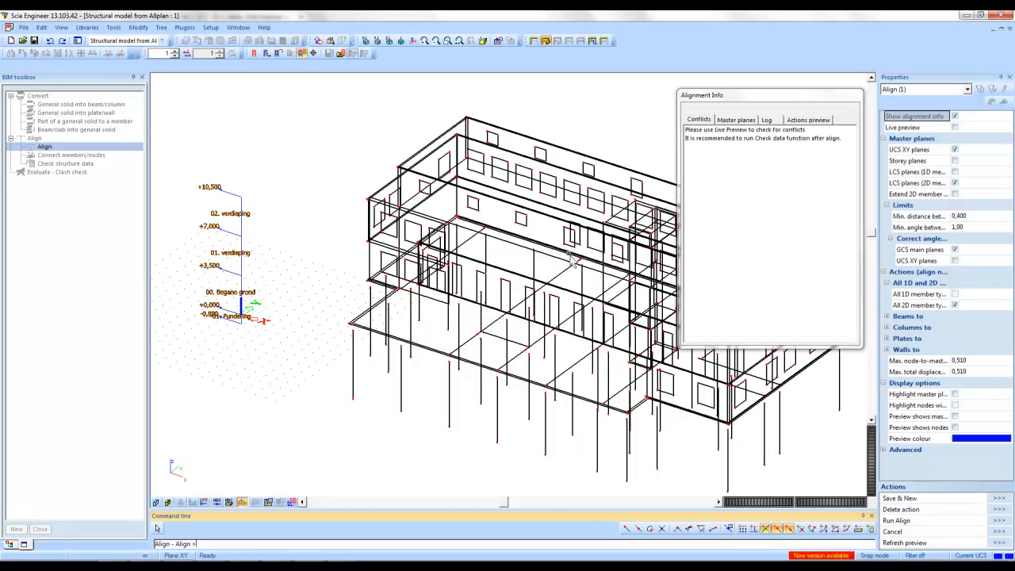
{"action": "left_click", "coordinate": [736, 120]}
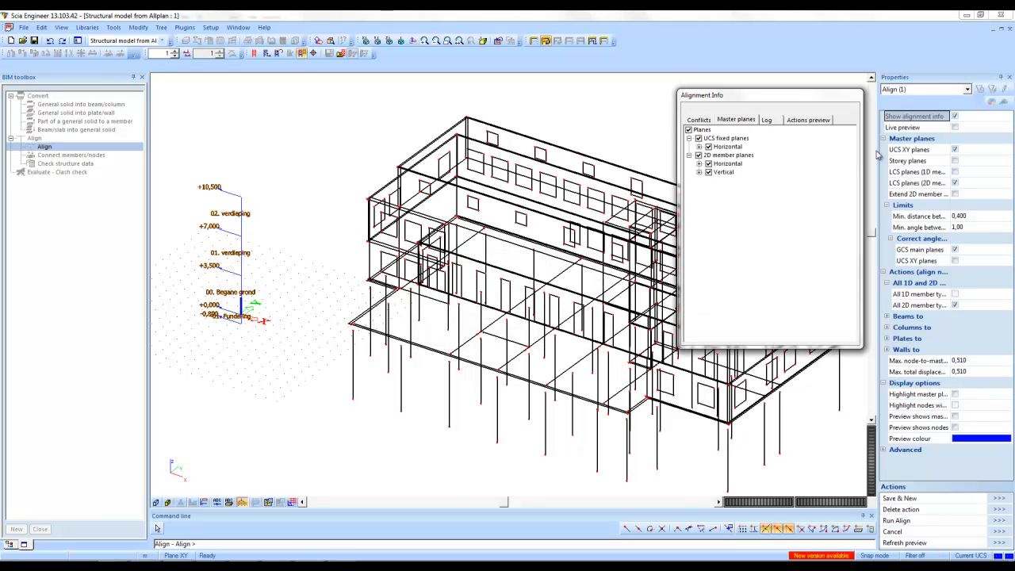
{"action": "left_click", "coordinate": [956, 150]}
{"action": "left_click", "coordinate": [955, 193]}
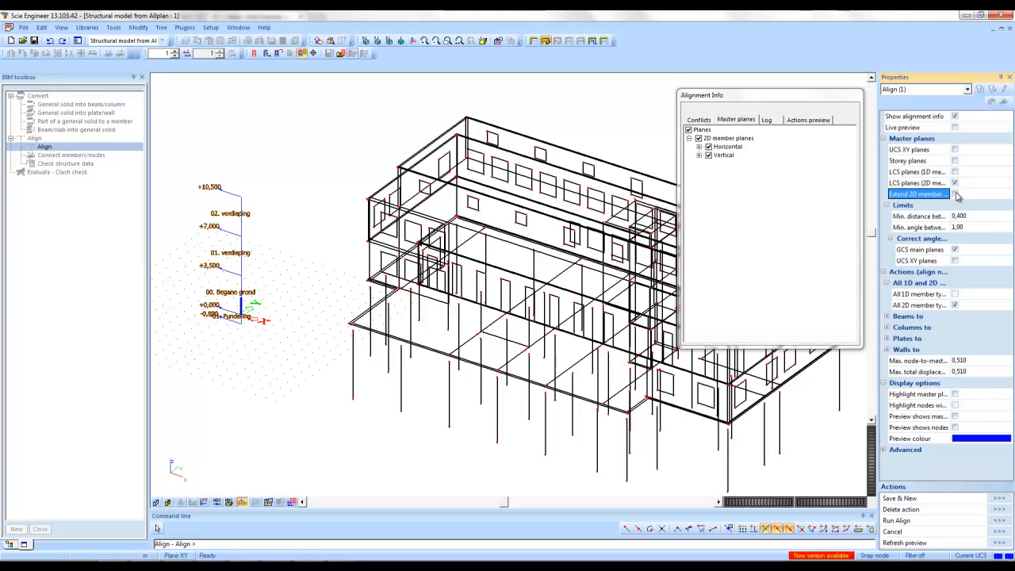
{"action": "left_click", "coordinate": [956, 128]}
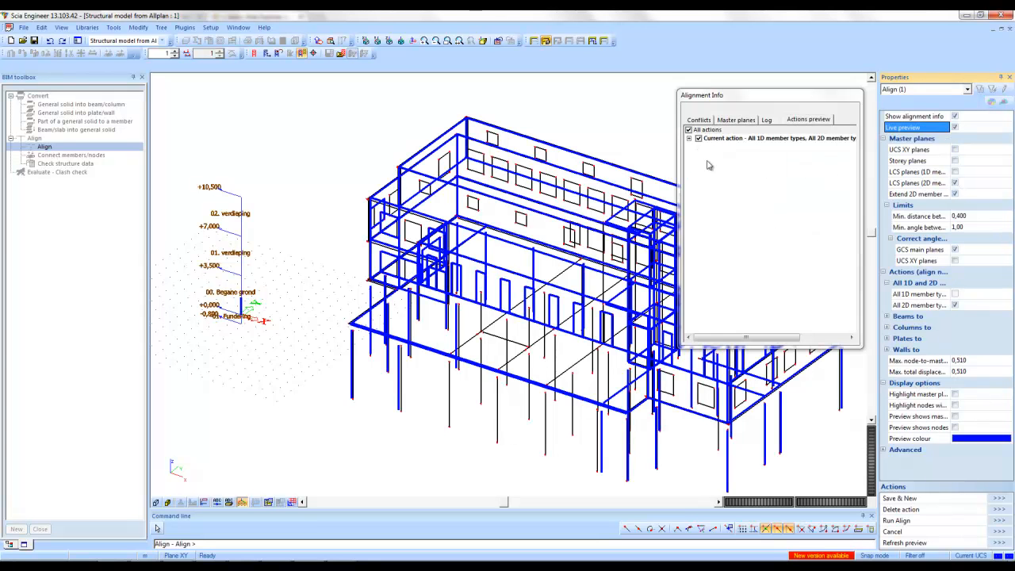
- Limit the alignment's master planes to the vertical 2D member planes and run the alignment
{"action": "left_click", "coordinate": [731, 120]}
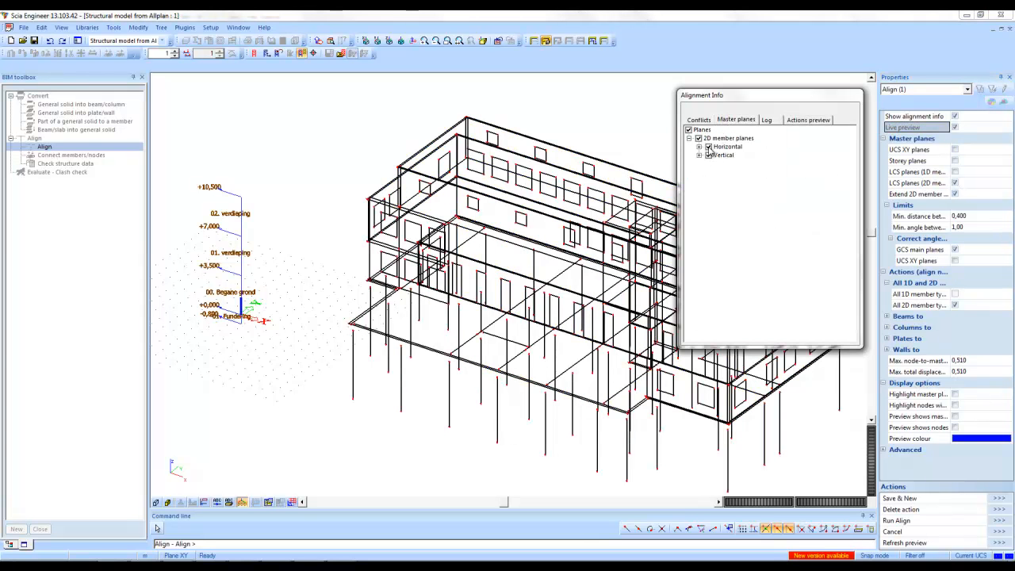
{"action": "left_click", "coordinate": [813, 120]}
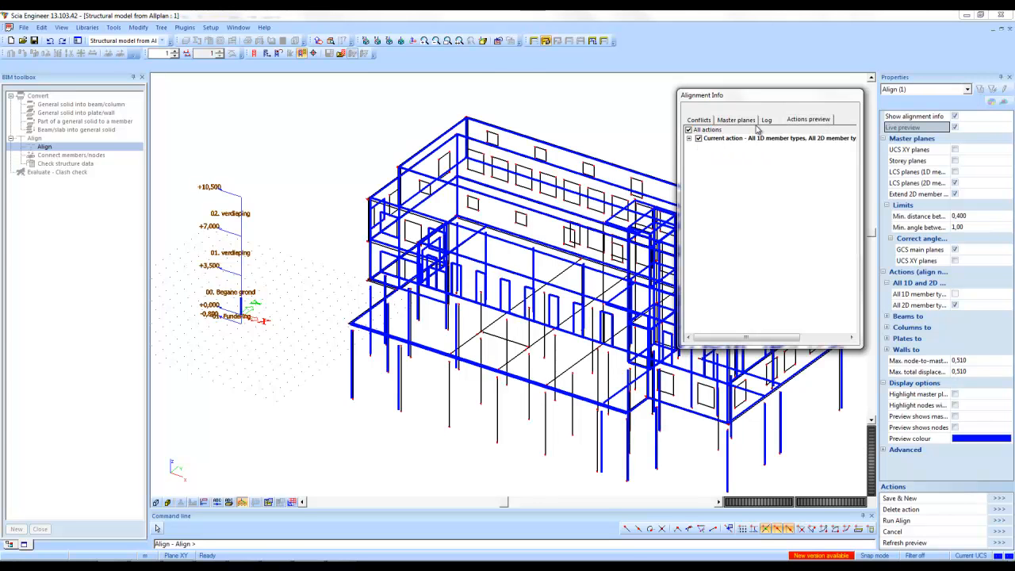
{"action": "left_click", "coordinate": [739, 121]}
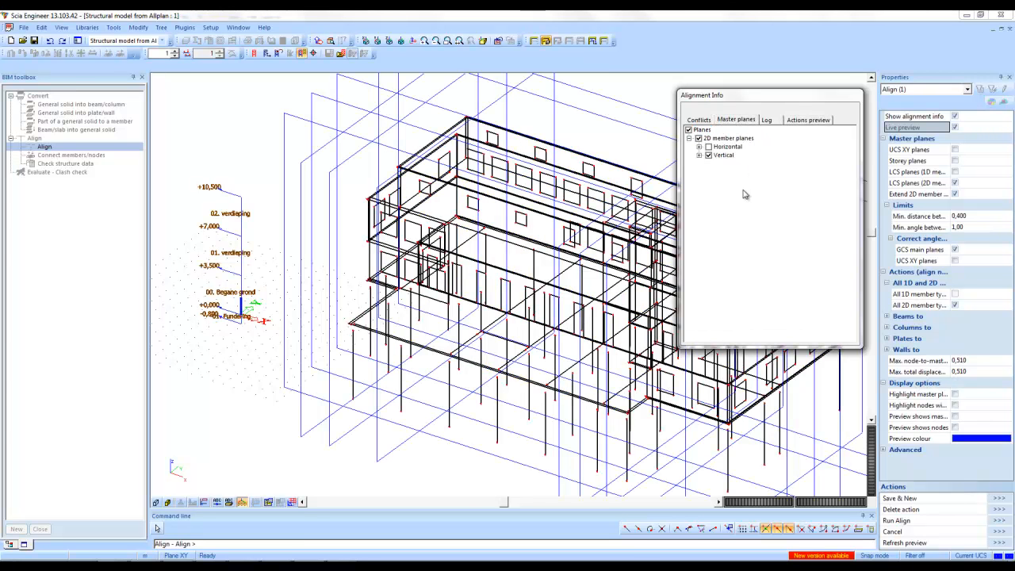
{"action": "left_click", "coordinate": [978, 518]}
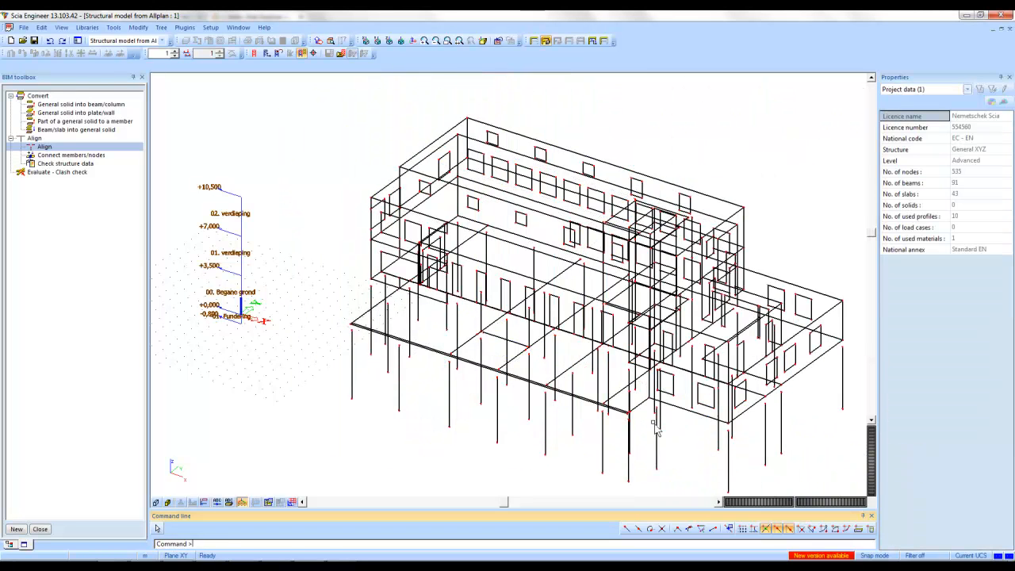
- Check the model in elevation and axonometric view, and set up another all-entities alignment with UCS XY planes off and 2D member planes extended
{"action": "left_click", "coordinate": [378, 40]}
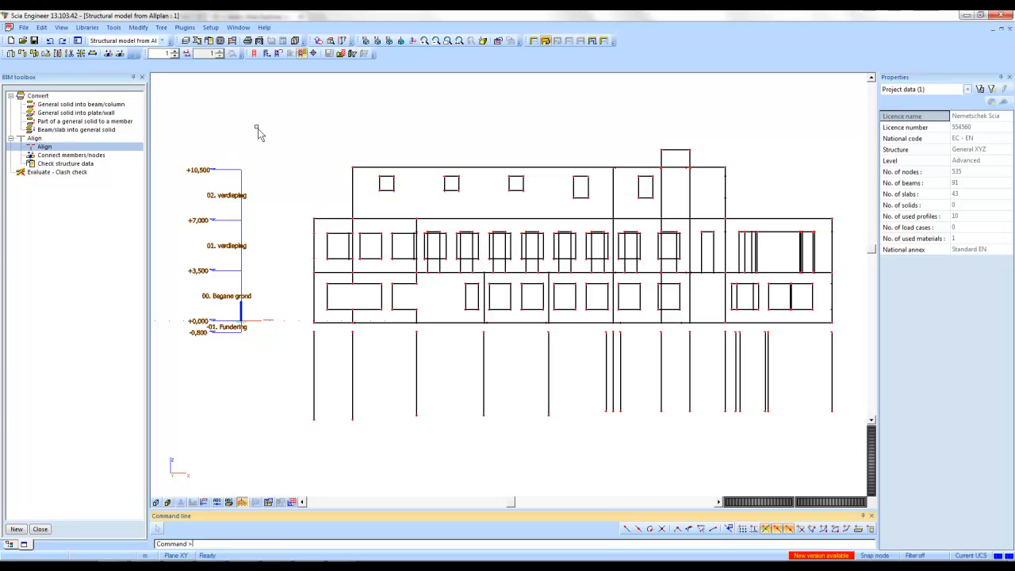
{"action": "left_click", "coordinate": [402, 40]}
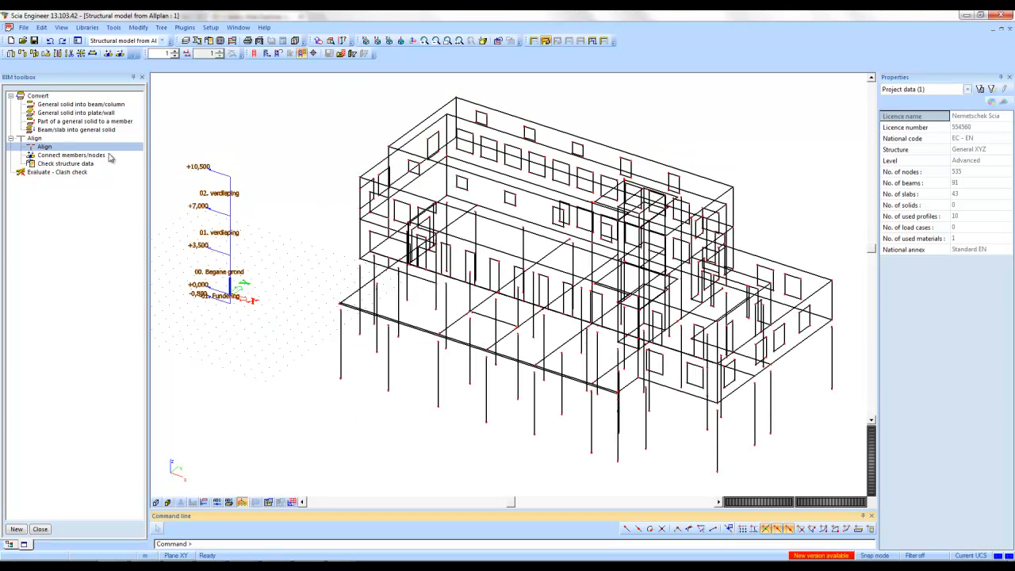
{"action": "double_click", "coordinate": [48, 148]}
{"action": "left_click", "coordinate": [467, 326]}
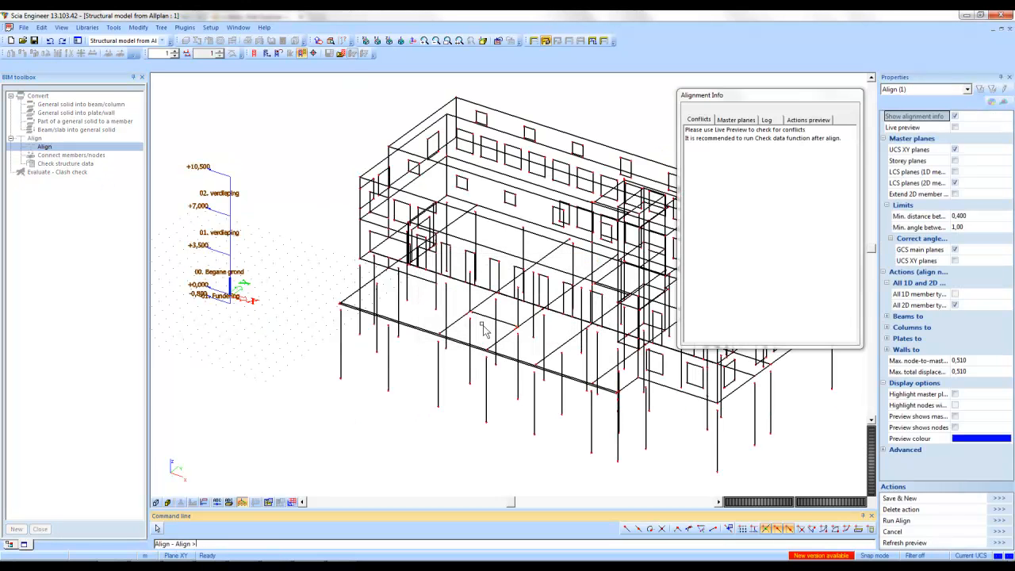
{"action": "left_click", "coordinate": [734, 120]}
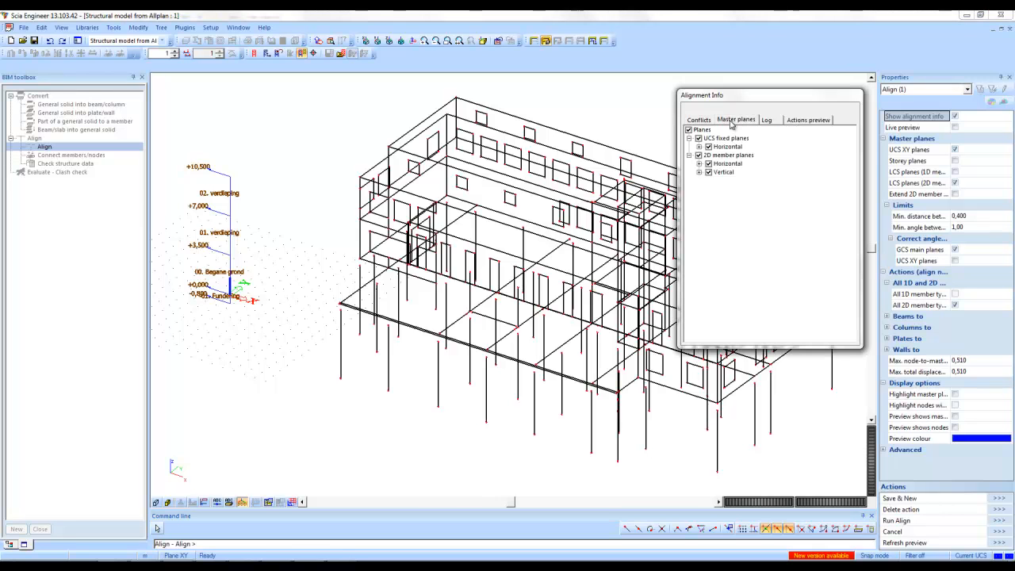
{"action": "left_click", "coordinate": [955, 150]}
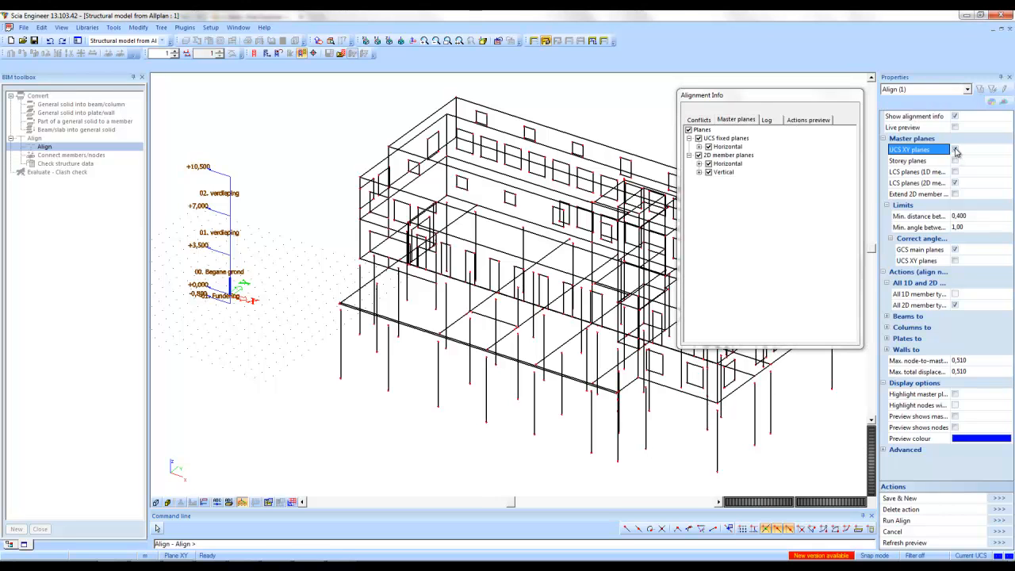
{"action": "left_click", "coordinate": [955, 194]}
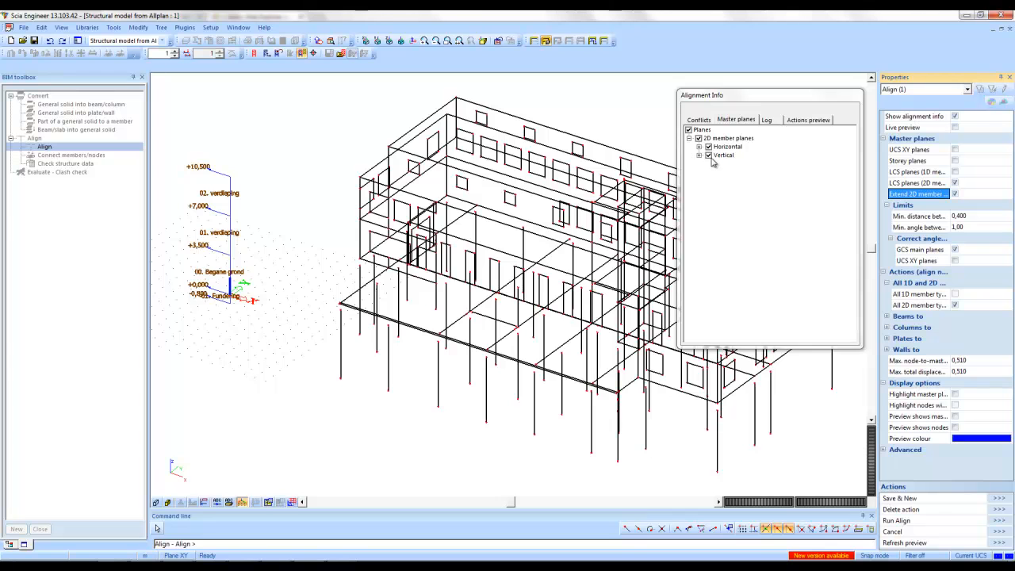
- Keep only the ground-floor horizontal plane as master plane, excluding the vertical planes and horizontal planes KANAALPLAAT 180, 2, 3 and 4
{"action": "left_click", "coordinate": [708, 156]}
{"action": "left_click", "coordinate": [698, 148]}
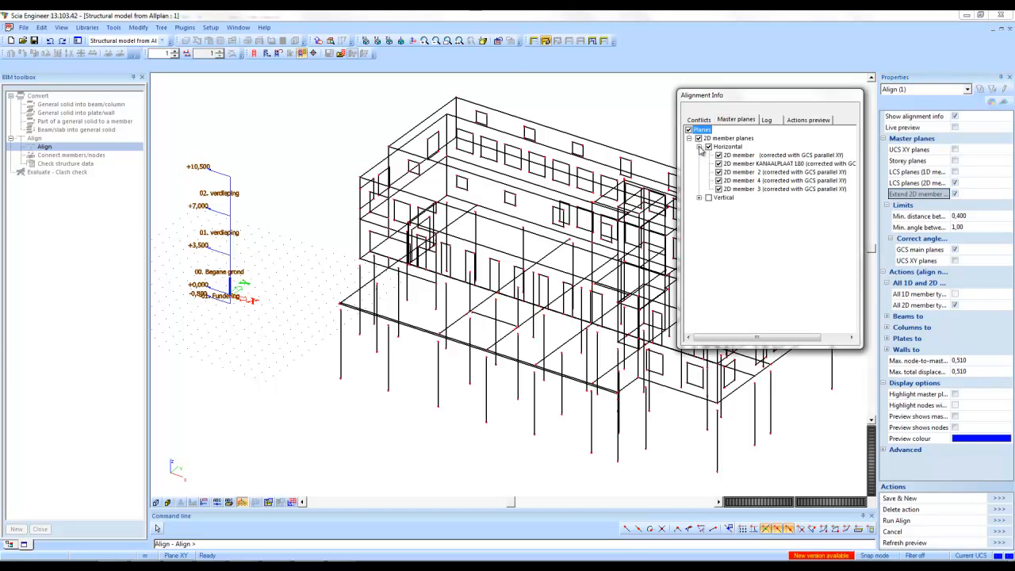
{"action": "left_click", "coordinate": [718, 188]}
{"action": "left_click", "coordinate": [719, 180]}
{"action": "left_click", "coordinate": [719, 172]}
{"action": "left_click", "coordinate": [719, 163]}
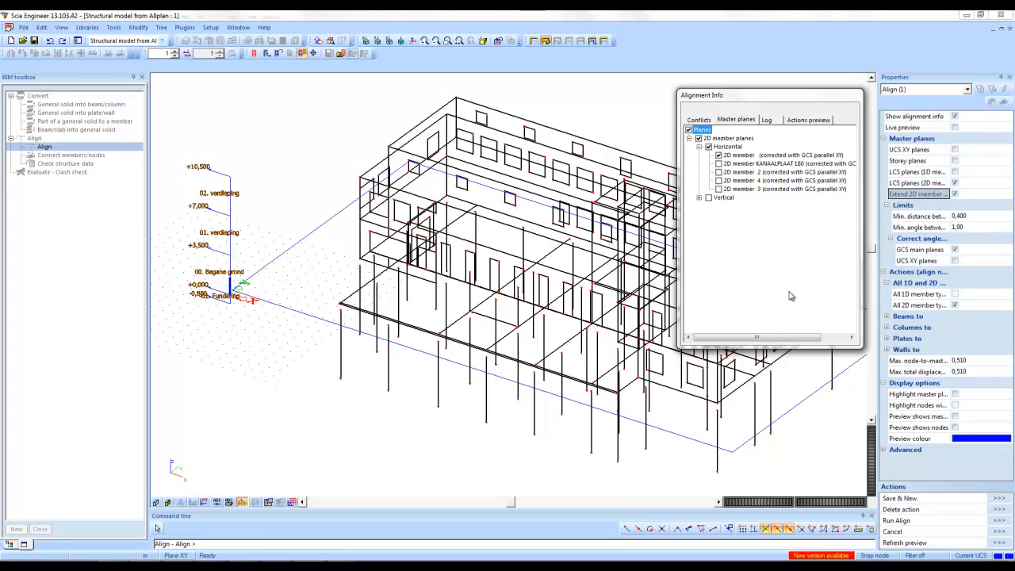
- Set the maximum node-to-master-plane distance and the maximum total displacement to 0,7 and run the alignment
{"action": "left_click", "coordinate": [978, 360]}
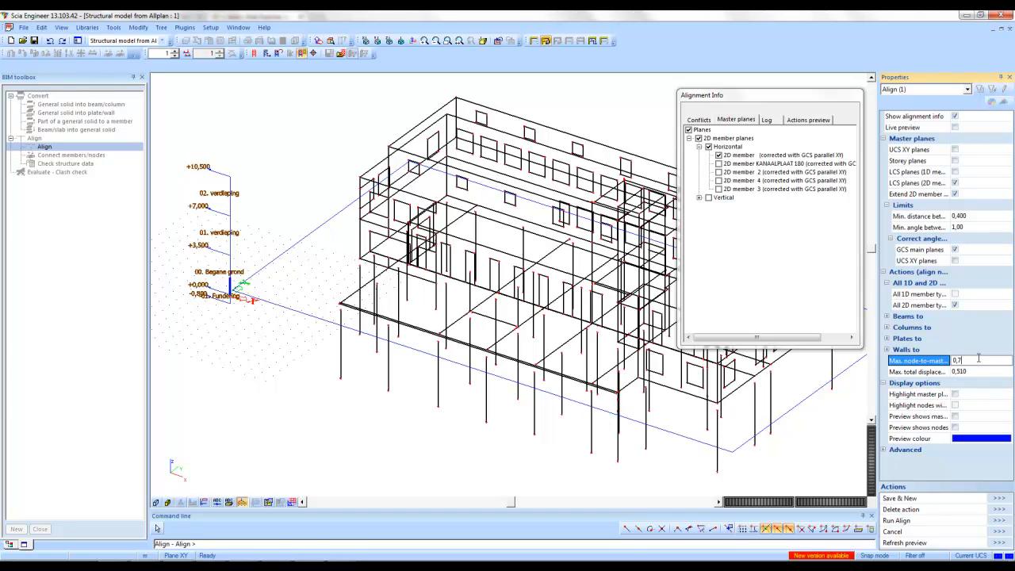
{"action": "key", "text": "Return"}
{"action": "left_click", "coordinate": [979, 372]}
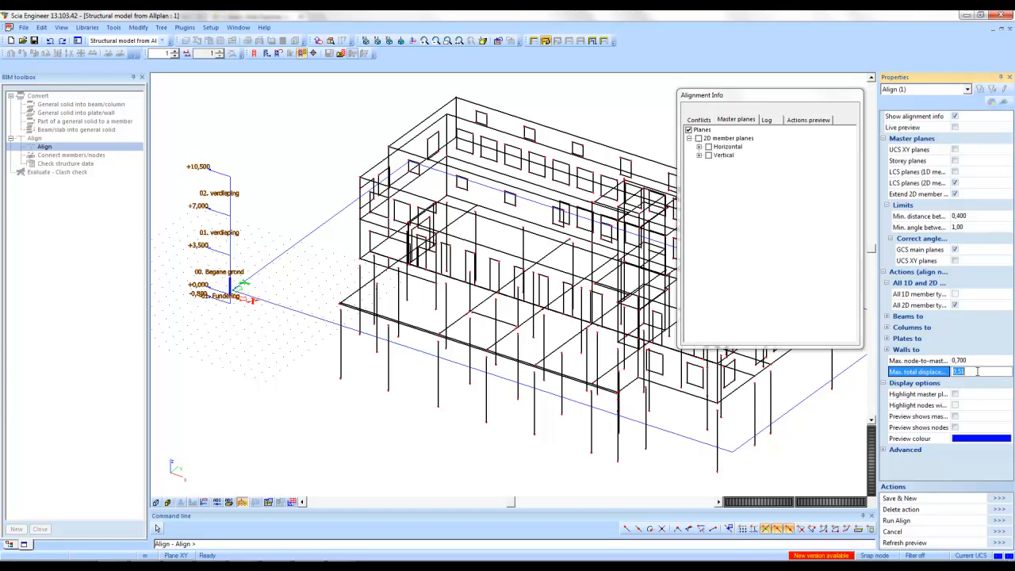
{"action": "type", "text": "0,7"}
{"action": "key", "text": "Return"}
{"action": "left_click", "coordinate": [999, 521]}
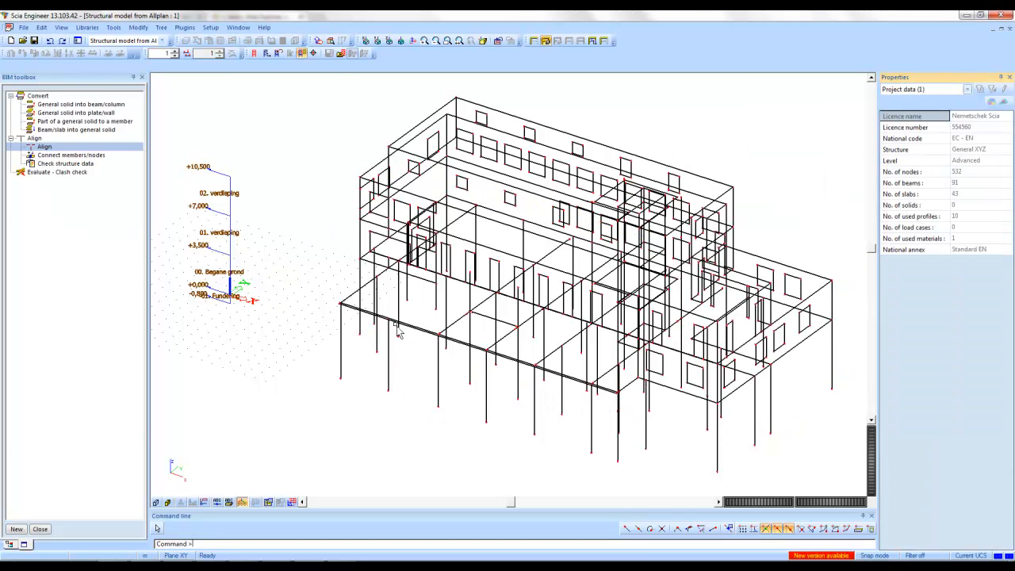
- Leave the BIM toolbox, select all 2D members of type wall (80) and set their material to C35/45
{"action": "middle_click_drag", "start_coordinate": [508, 284], "coordinate": [415, 274]}
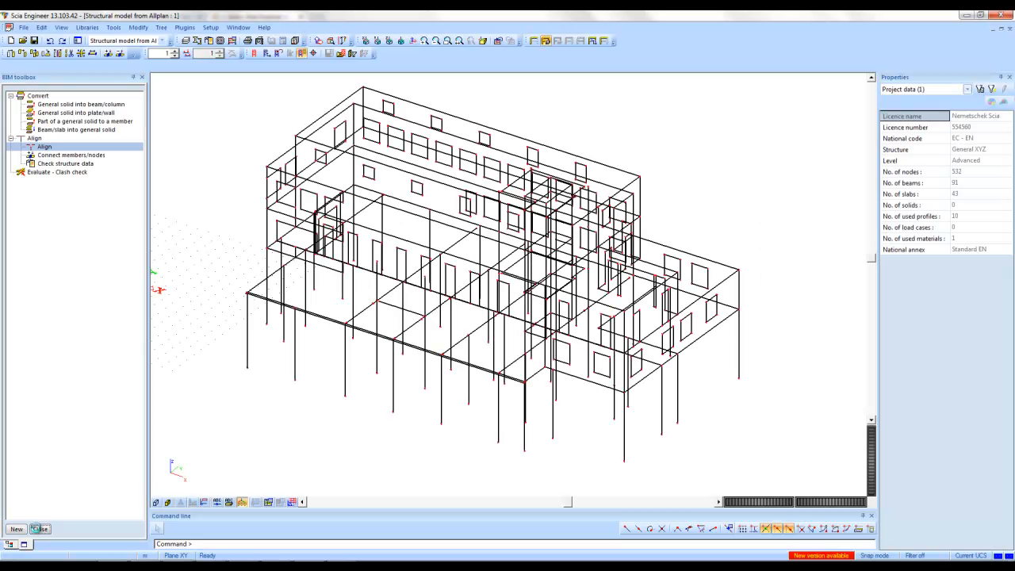
{"action": "key", "text": "Escape"}
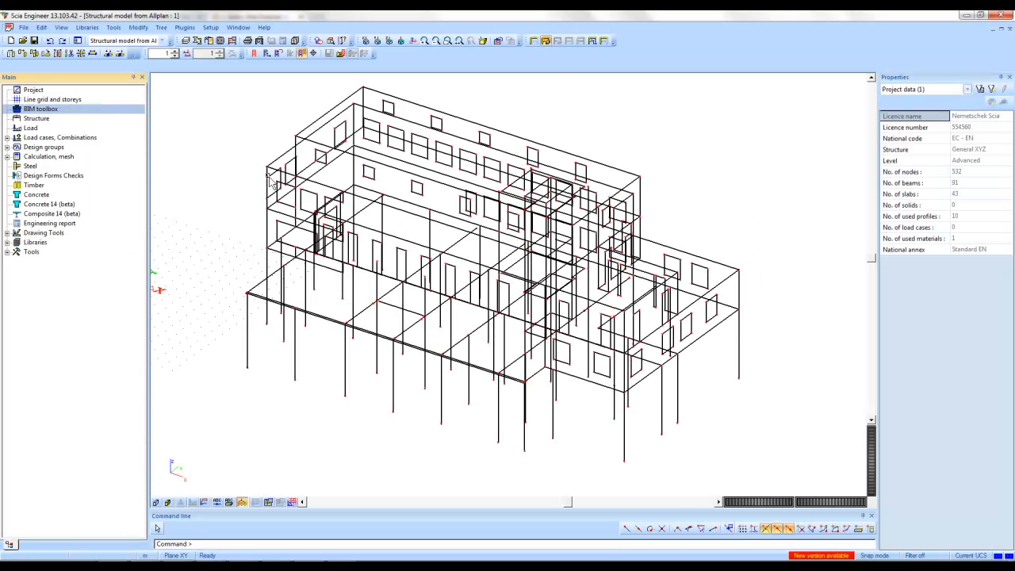
{"action": "left_click", "coordinate": [298, 155]}
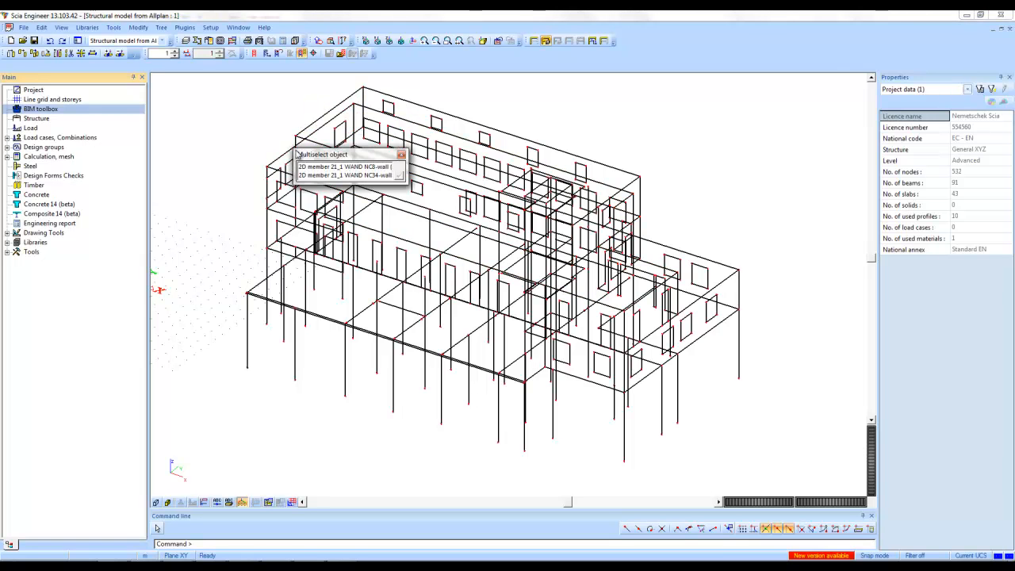
{"action": "left_click", "coordinate": [389, 175]}
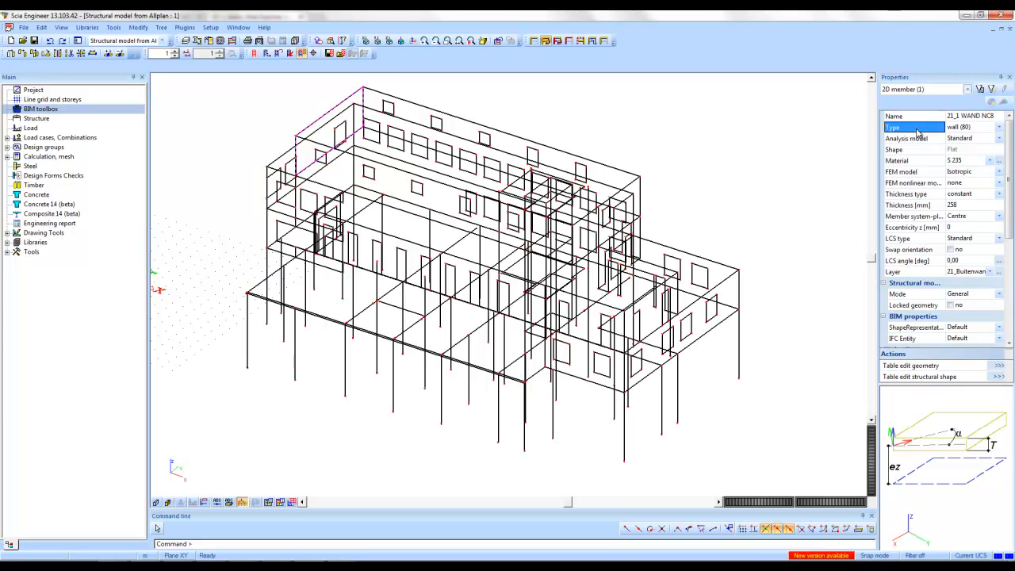
{"action": "left_click", "coordinate": [991, 89]}
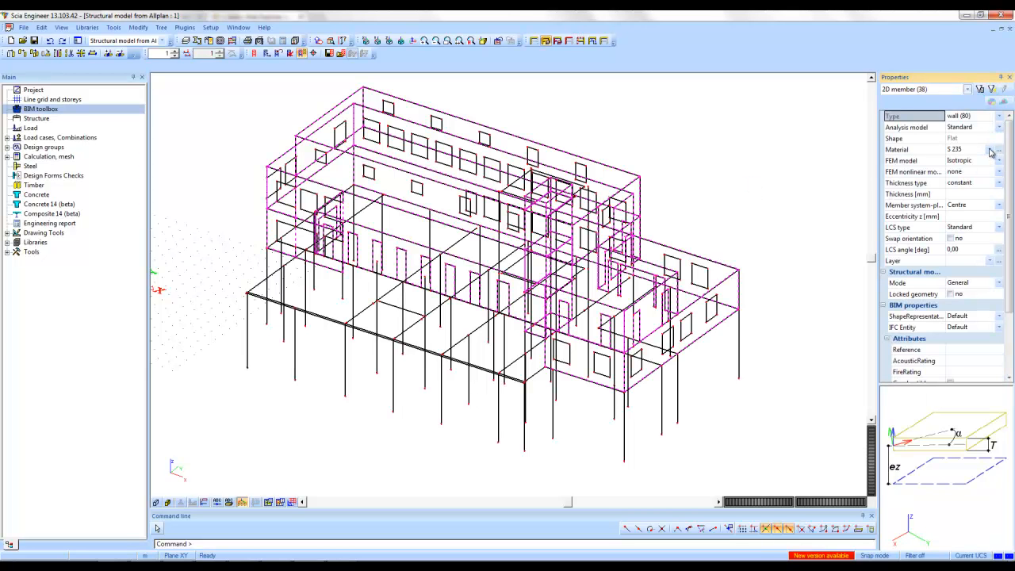
{"action": "left_click", "coordinate": [991, 150]}
{"action": "left_click_drag", "start_coordinate": [1008, 211], "coordinate": [1010, 251]}
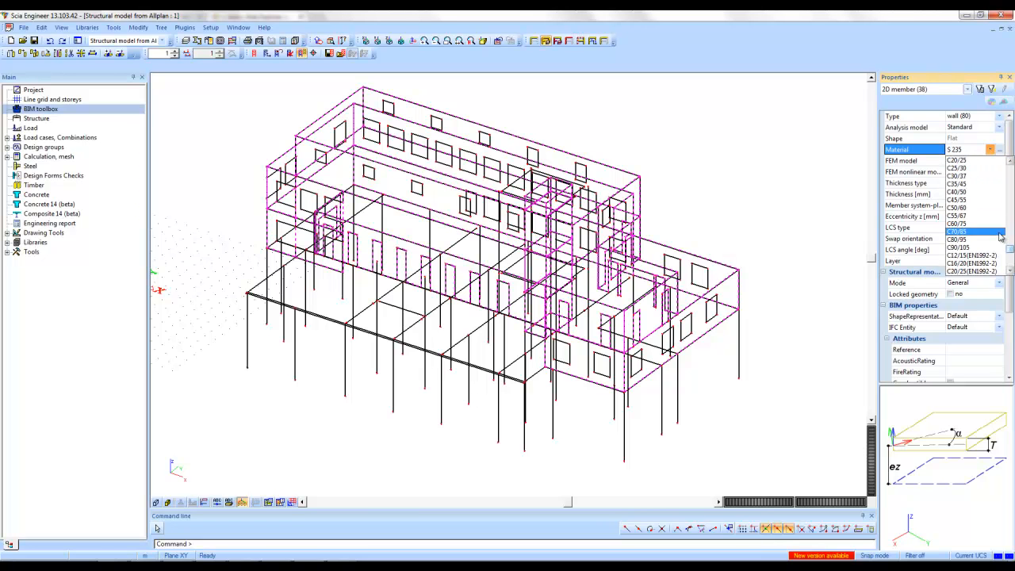
{"action": "left_click", "coordinate": [961, 183]}
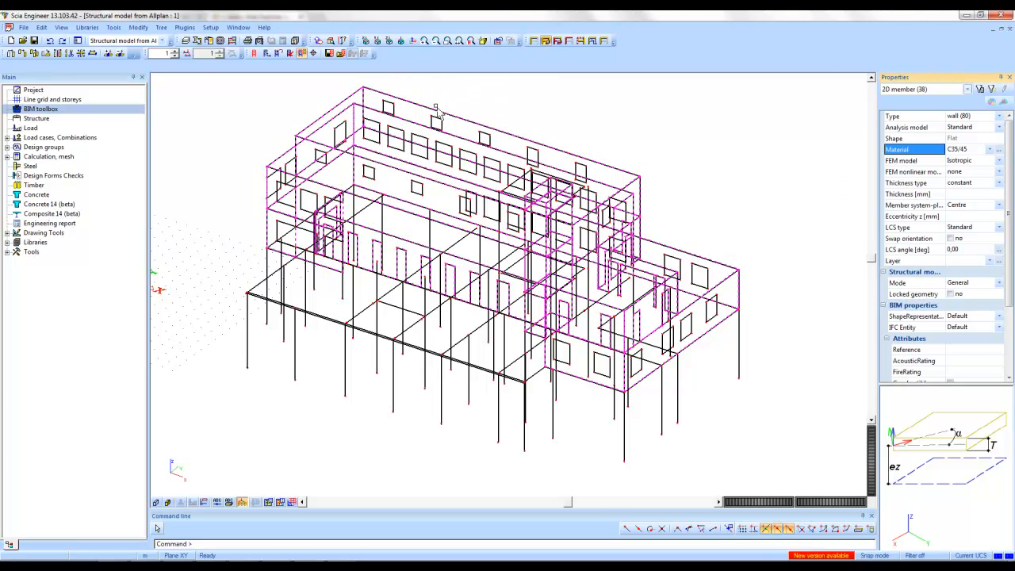
{"action": "key", "text": "Escape"}
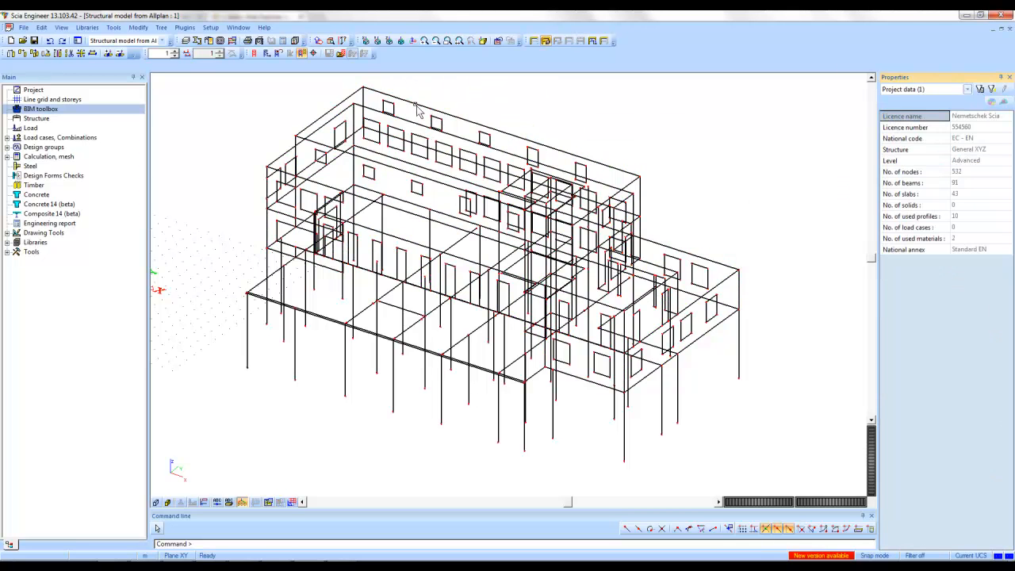
- Select all 2D members of type plate (90), starting from the roof plate, and set their material to C40/50
{"action": "left_click", "coordinate": [415, 104]}
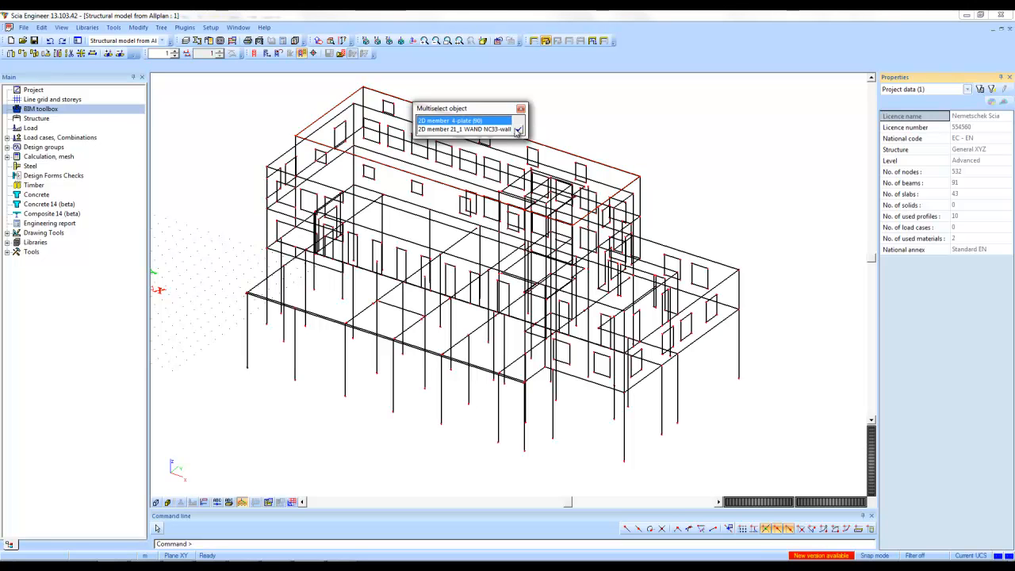
{"action": "left_click", "coordinate": [519, 130]}
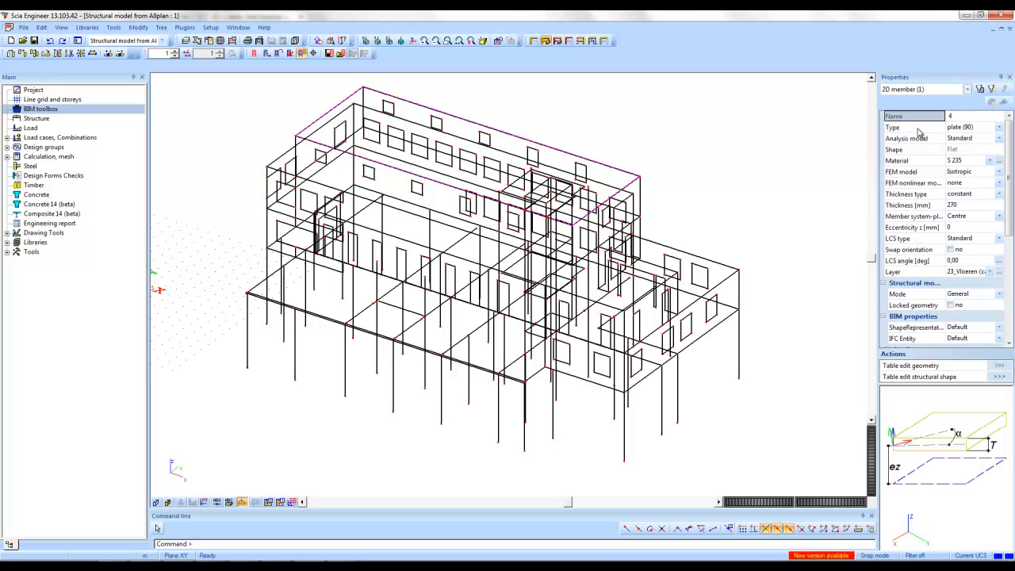
{"action": "left_click", "coordinate": [920, 127]}
{"action": "left_click", "coordinate": [992, 90]}
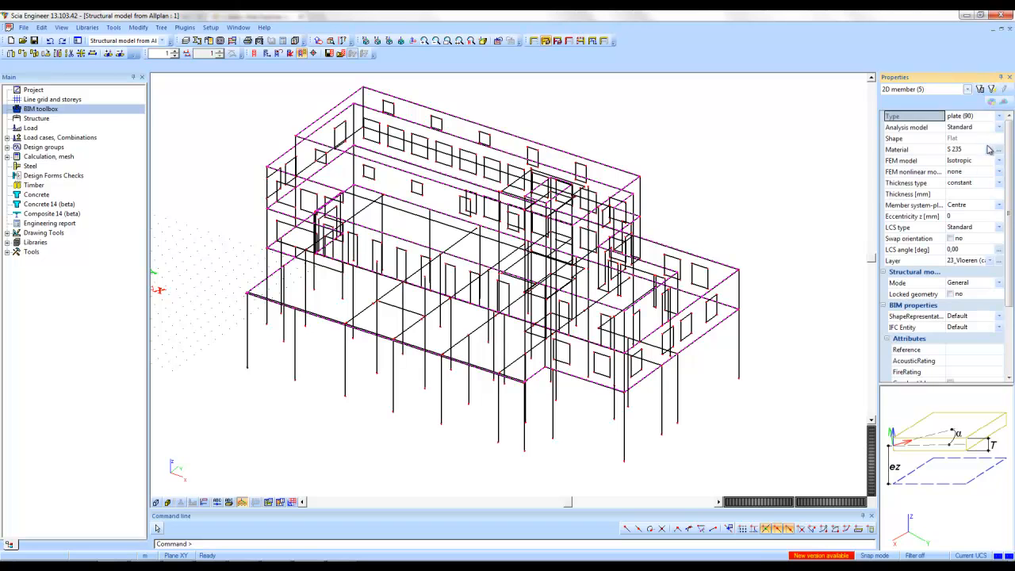
{"action": "left_click", "coordinate": [990, 149]}
{"action": "left_click_drag", "start_coordinate": [1011, 215], "coordinate": [1011, 252]}
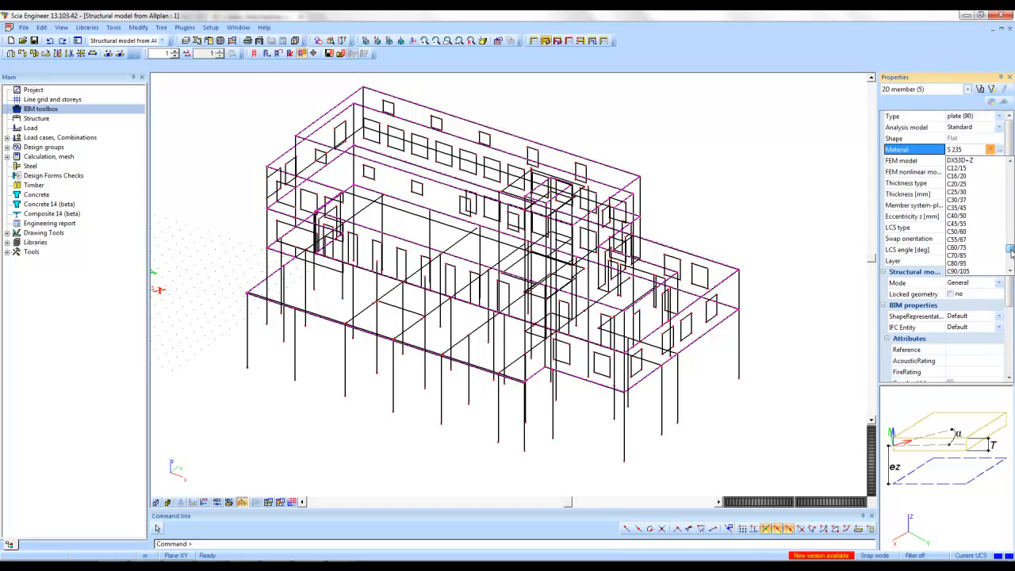
{"action": "left_click", "coordinate": [976, 215]}
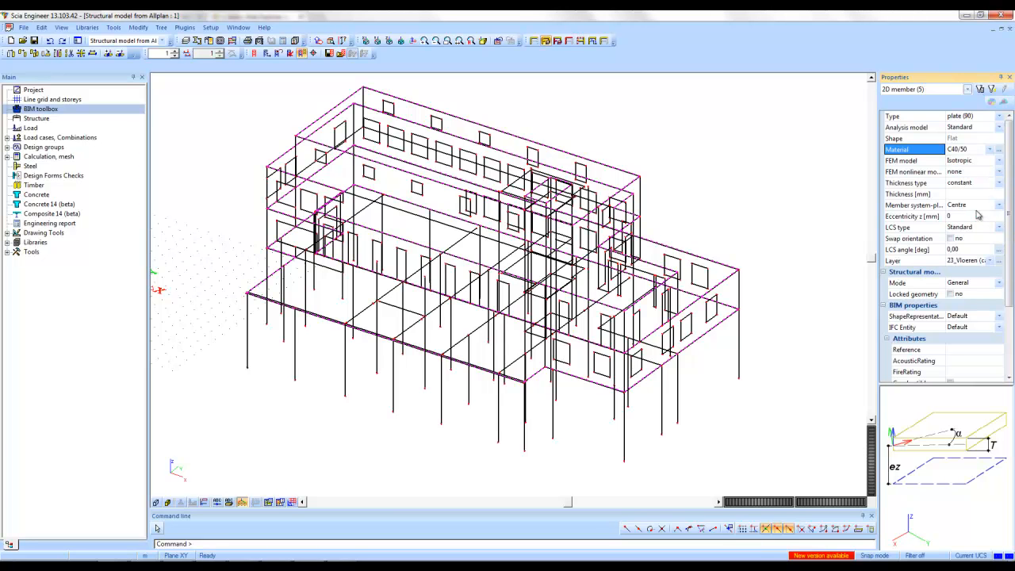
- Set the material of the selected plates to C35/45 and clear the selection
{"action": "left_click", "coordinate": [990, 150]}
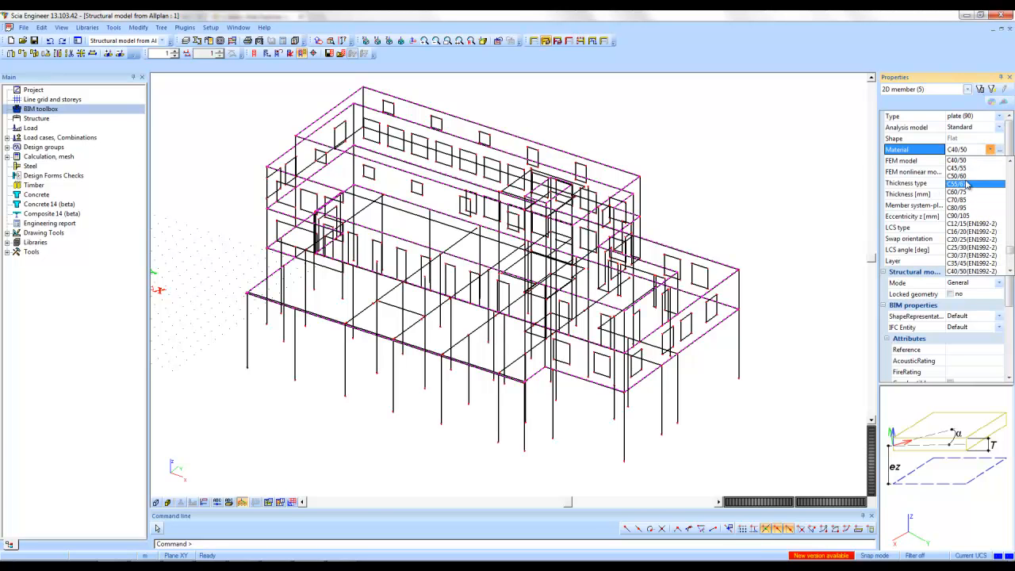
{"action": "left_click_drag", "start_coordinate": [1011, 250], "coordinate": [1011, 247]}
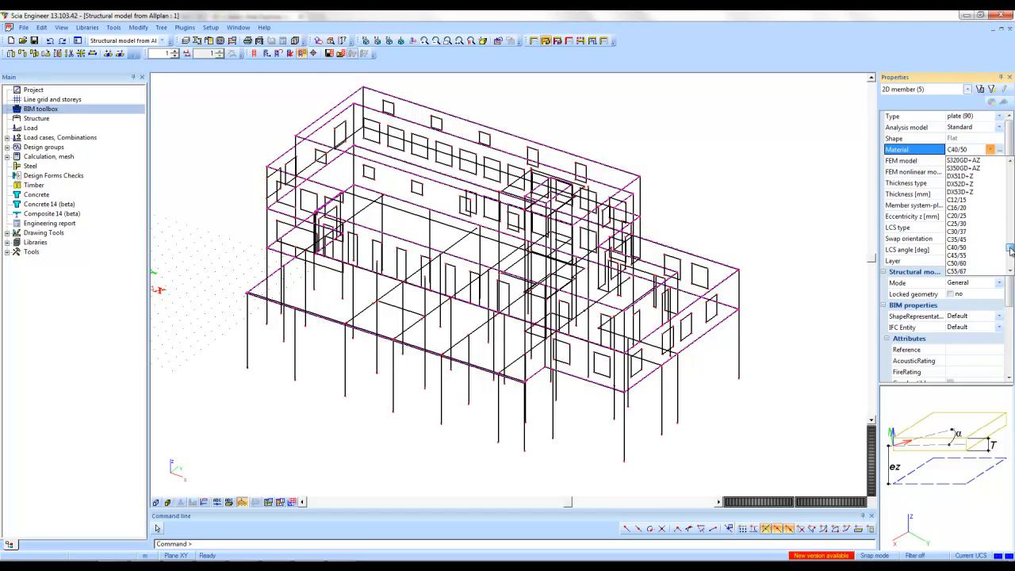
{"action": "left_click", "coordinate": [959, 239]}
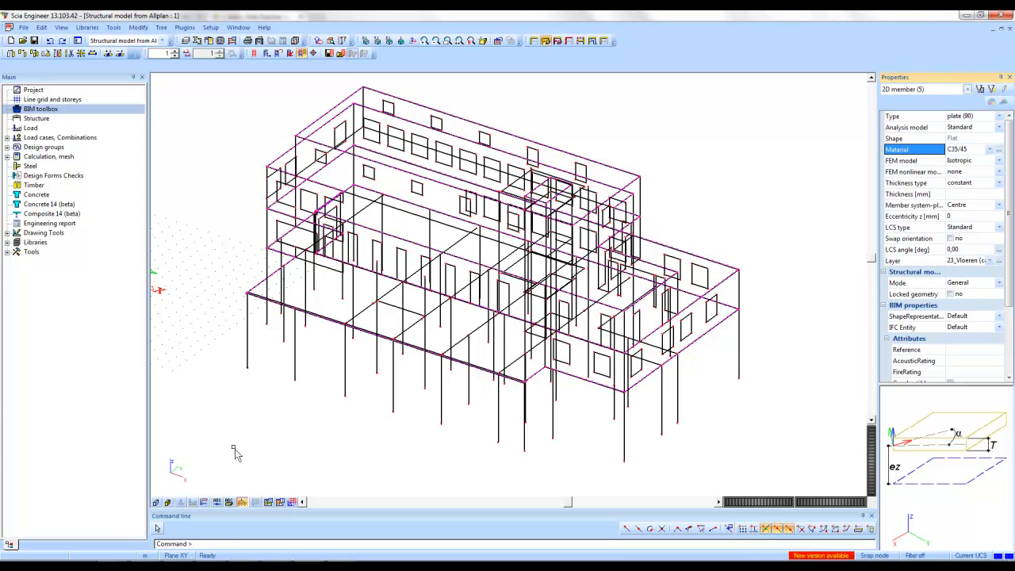
{"action": "key", "text": "Escape"}
- Add fixed nodal supports to all bottom end nodes of the columns below the ground floor, selecting them in the Y-direction view
{"action": "left_click", "coordinate": [37, 118]}
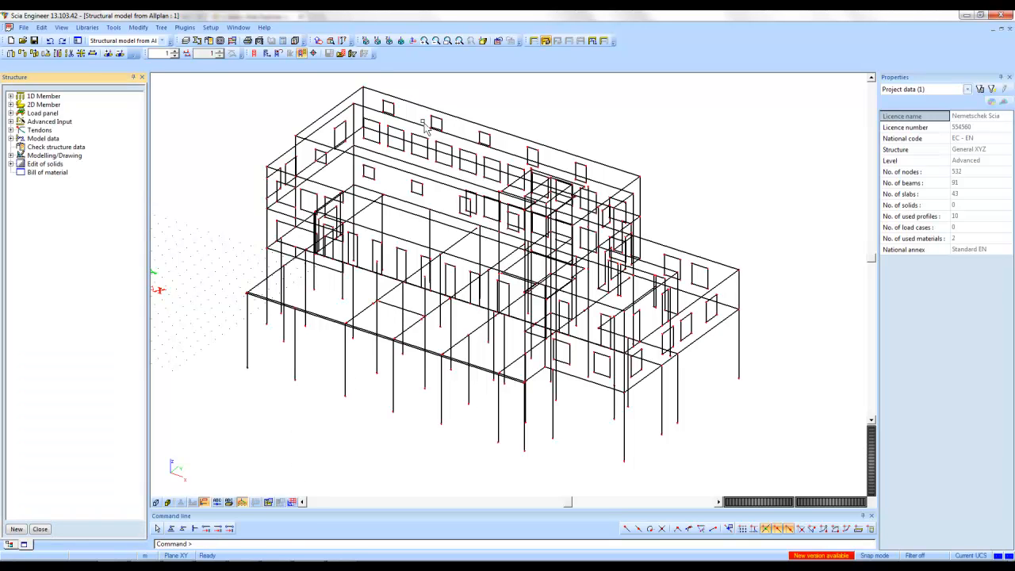
{"action": "left_click", "coordinate": [378, 41]}
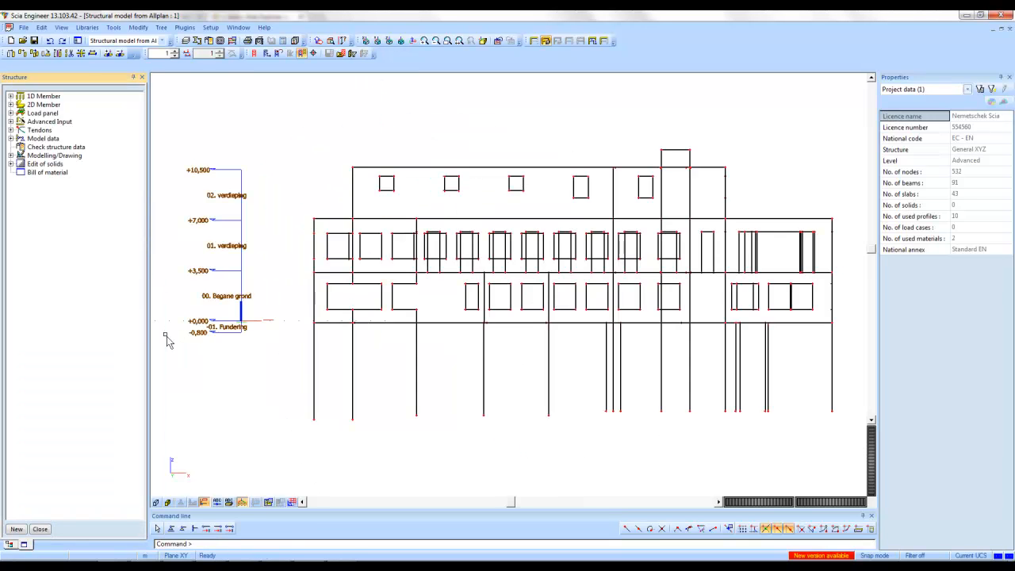
{"action": "left_click", "coordinate": [194, 528]}
{"action": "left_click_drag", "start_coordinate": [290, 442], "coordinate": [845, 386]}
{"action": "key", "text": "Escape"}
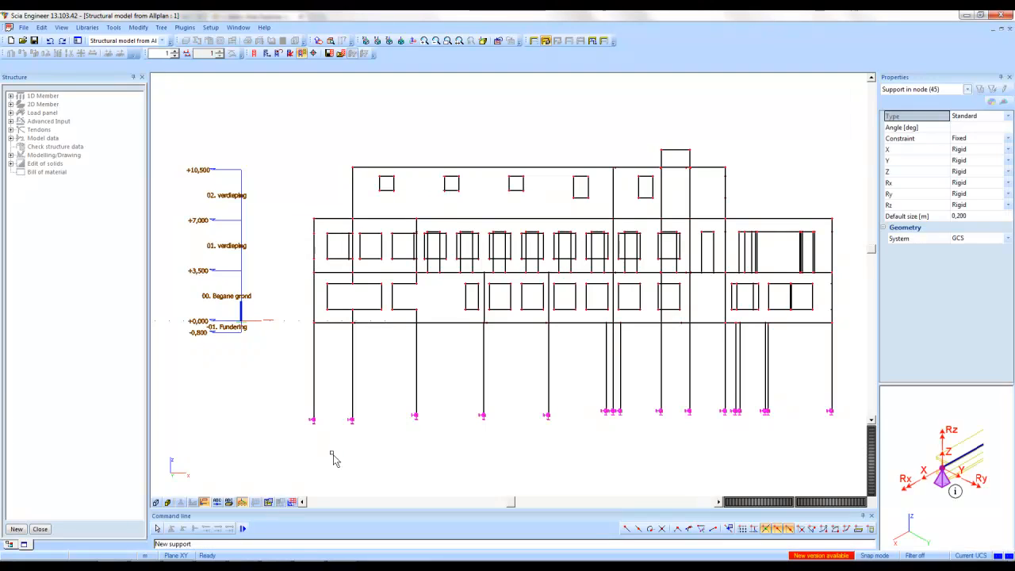
{"action": "key", "text": "Escape"}
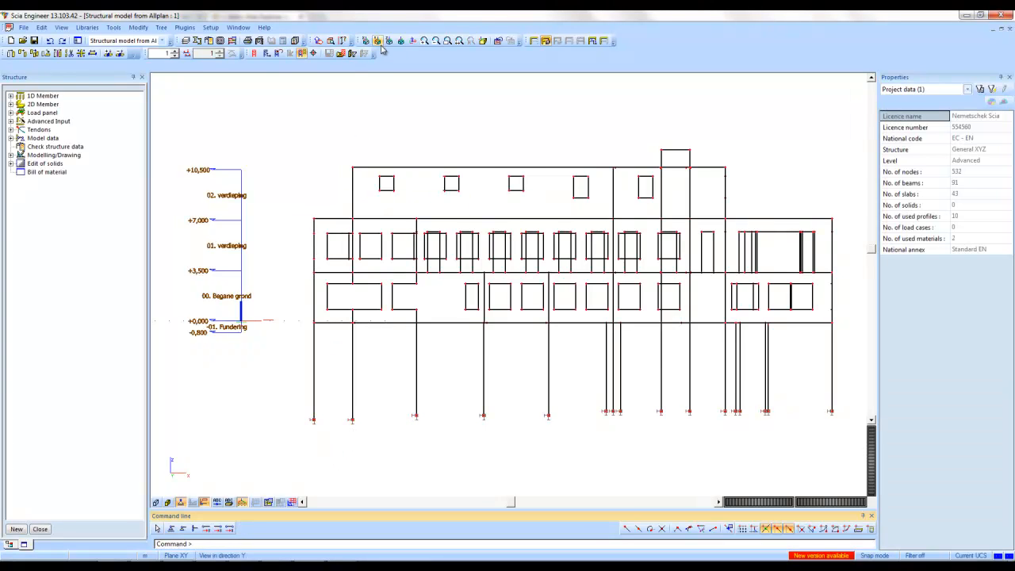
{"action": "left_click", "coordinate": [401, 40]}
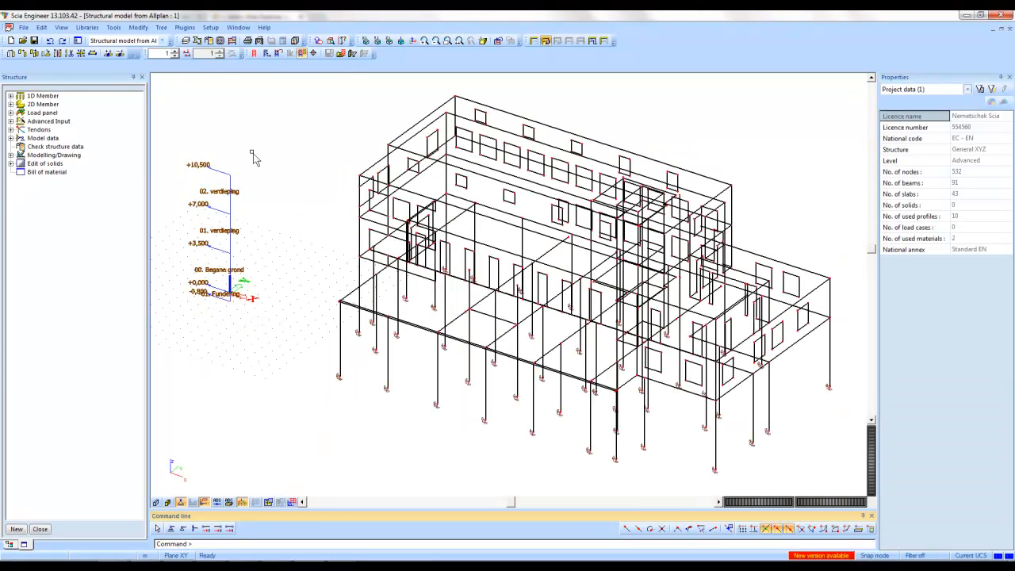
{"action": "left_click", "coordinate": [43, 529]}
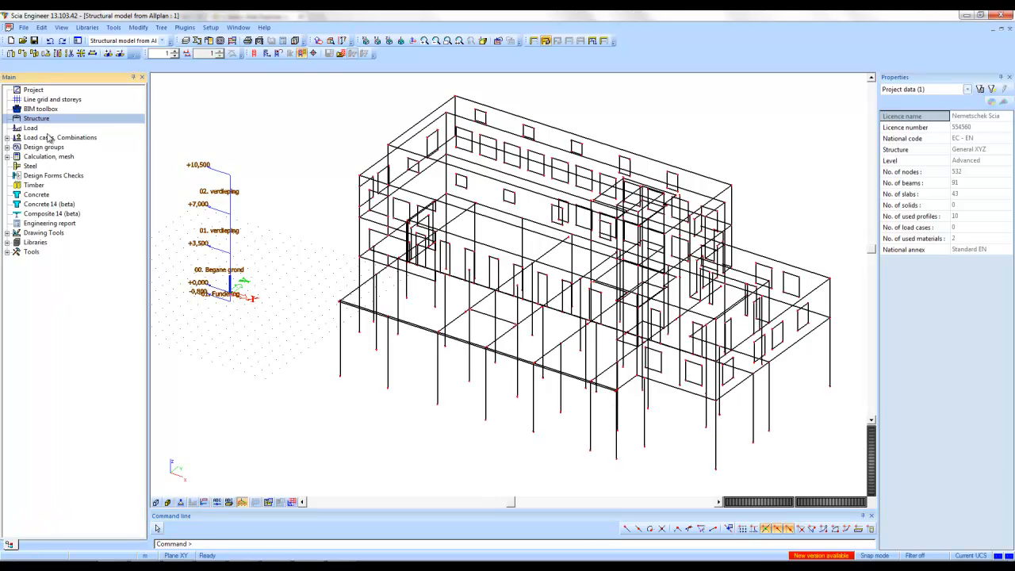
- Run Connect members/nodes from the BIM toolbox on all entities with the Connect option enabled and rigid arms and ribs off
{"action": "left_click", "coordinate": [44, 110]}
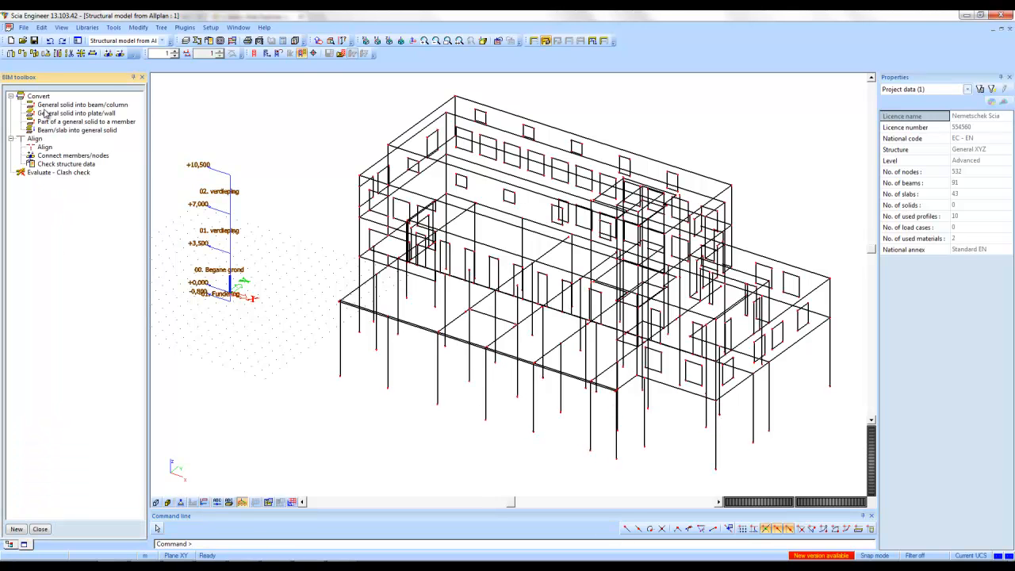
{"action": "double_click", "coordinate": [51, 157]}
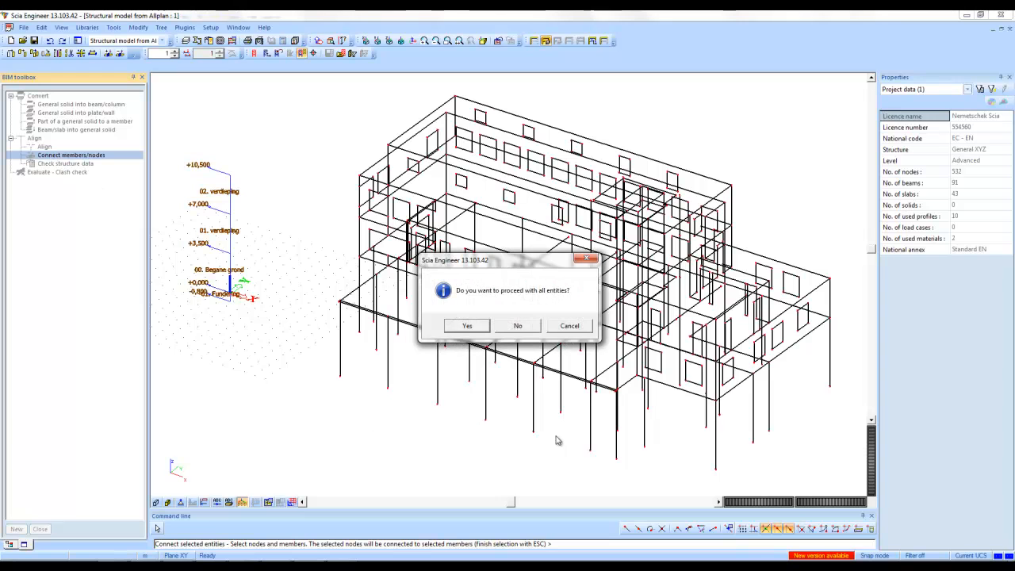
{"action": "left_click", "coordinate": [468, 325]}
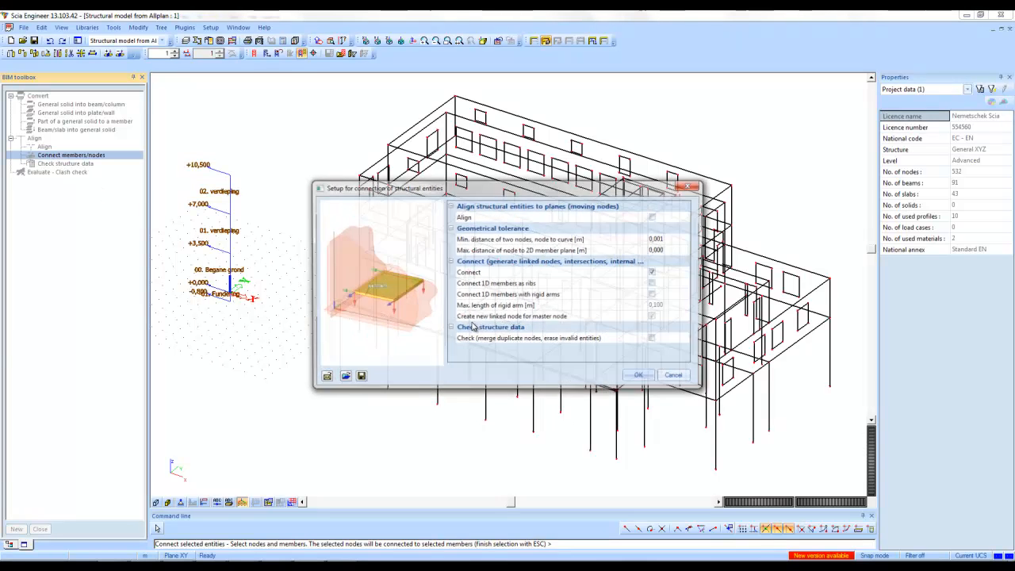
{"action": "left_click", "coordinate": [639, 378]}
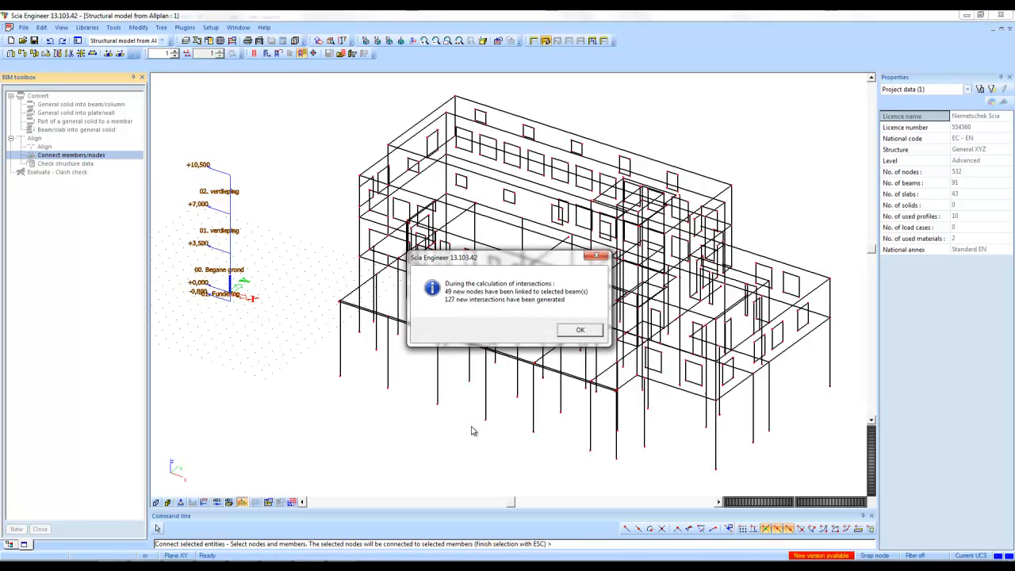
{"action": "left_click", "coordinate": [578, 330]}
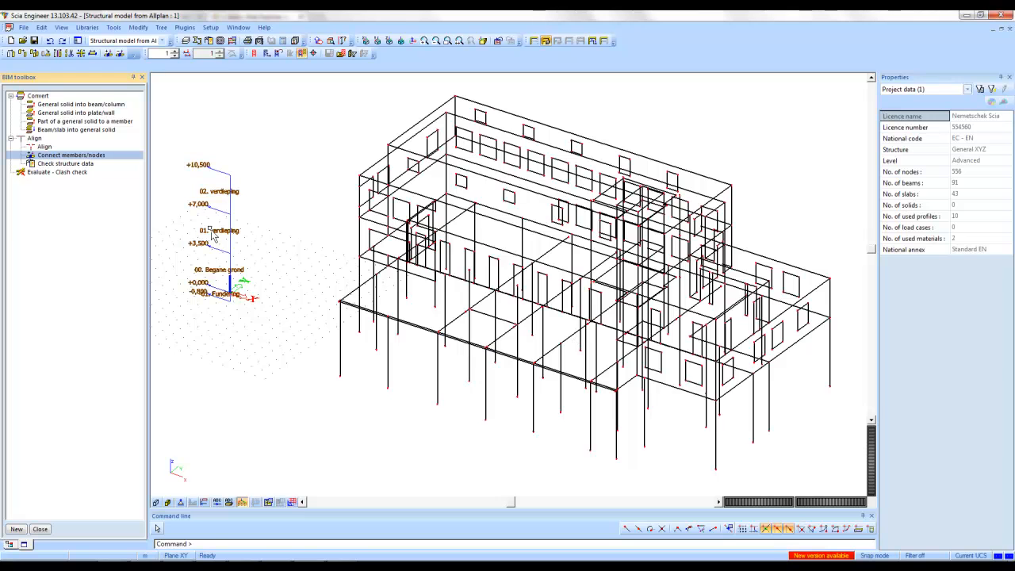
- Check the structure data, including duplicate nodes, members and data references, and correct the free and duplicate nodes
{"action": "double_click", "coordinate": [65, 164]}
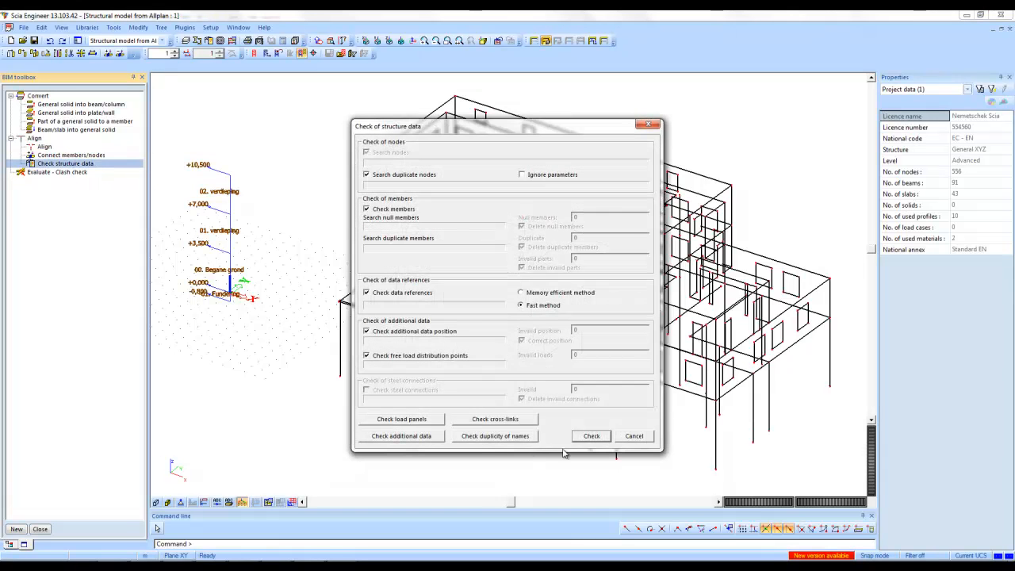
{"action": "left_click", "coordinate": [591, 436]}
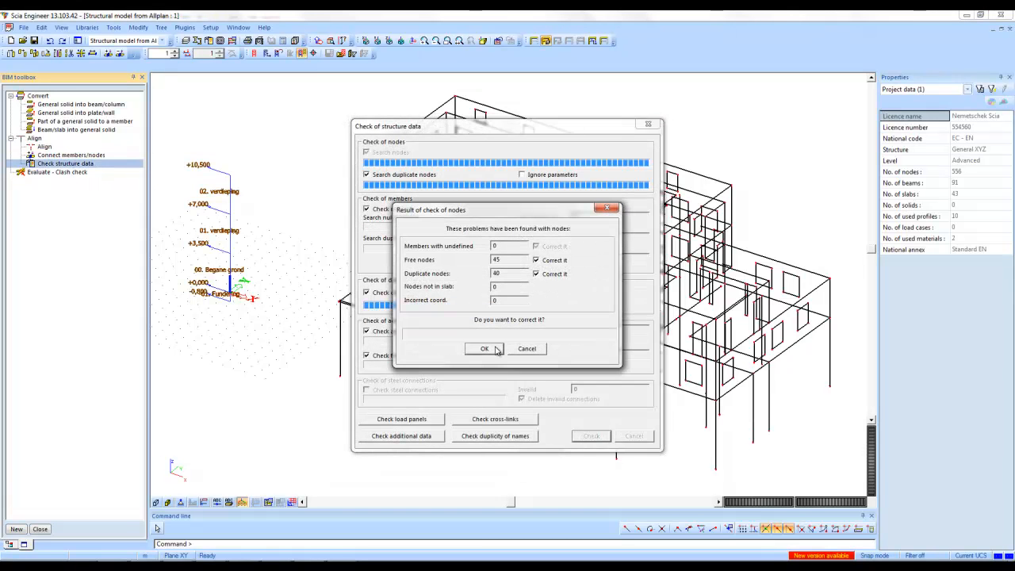
{"action": "left_click", "coordinate": [496, 350]}
{"action": "left_click", "coordinate": [655, 366]}
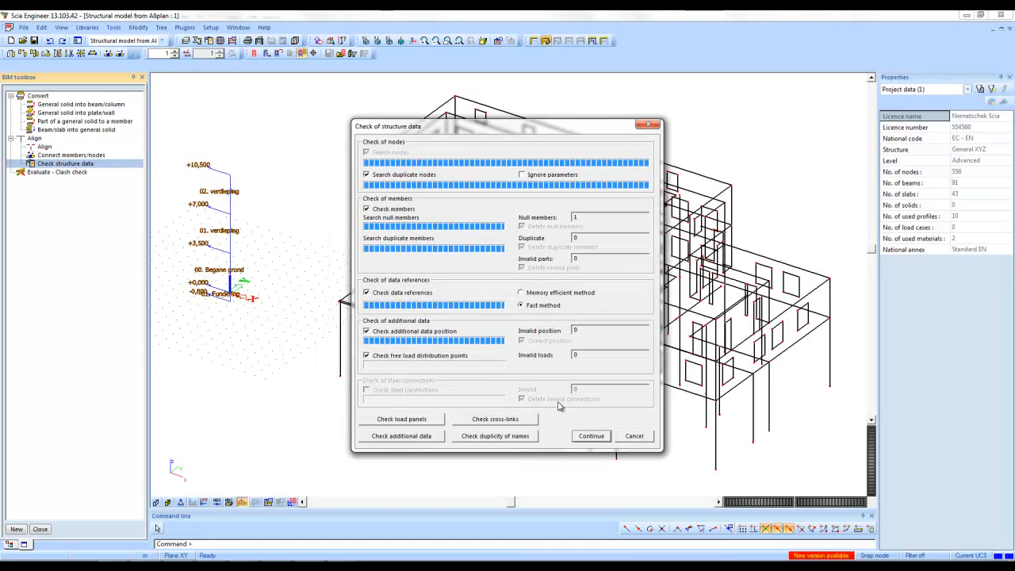
{"action": "left_click", "coordinate": [591, 436]}
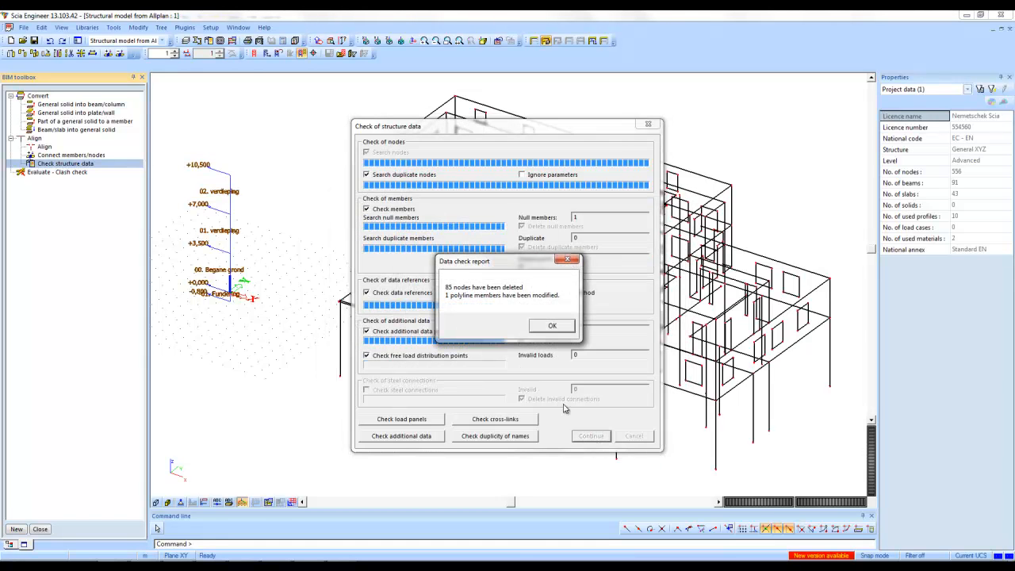
{"action": "left_click", "coordinate": [551, 328]}
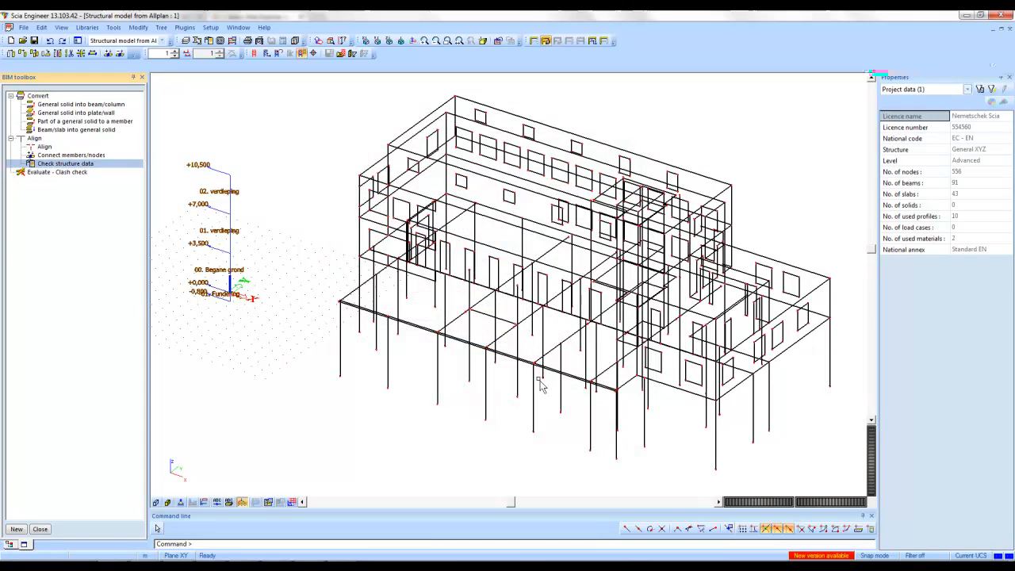